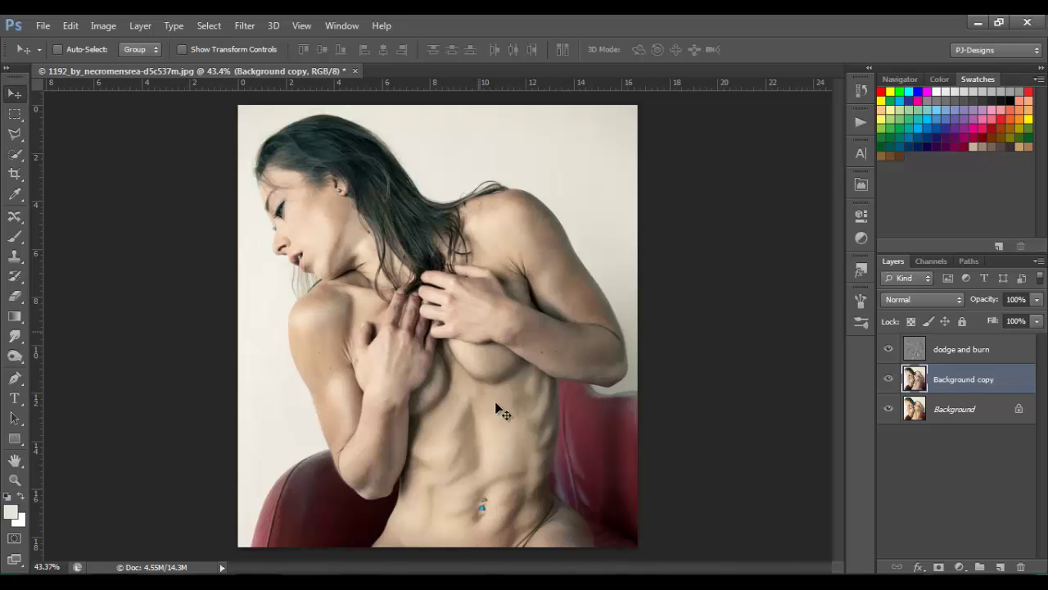
- Compare the photo with and without the existing dodge and burn layer
{"action": "left_click", "coordinate": [888, 350]}
{"action": "left_click", "coordinate": [890, 350]}
{"action": "left_click", "coordinate": [890, 350]}
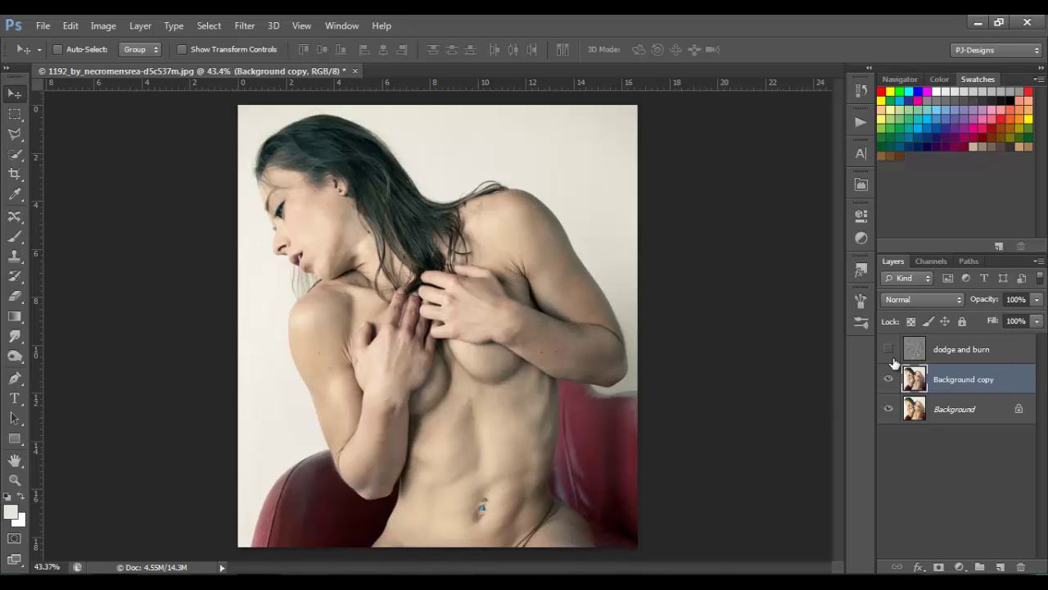
{"action": "left_click", "coordinate": [888, 350]}
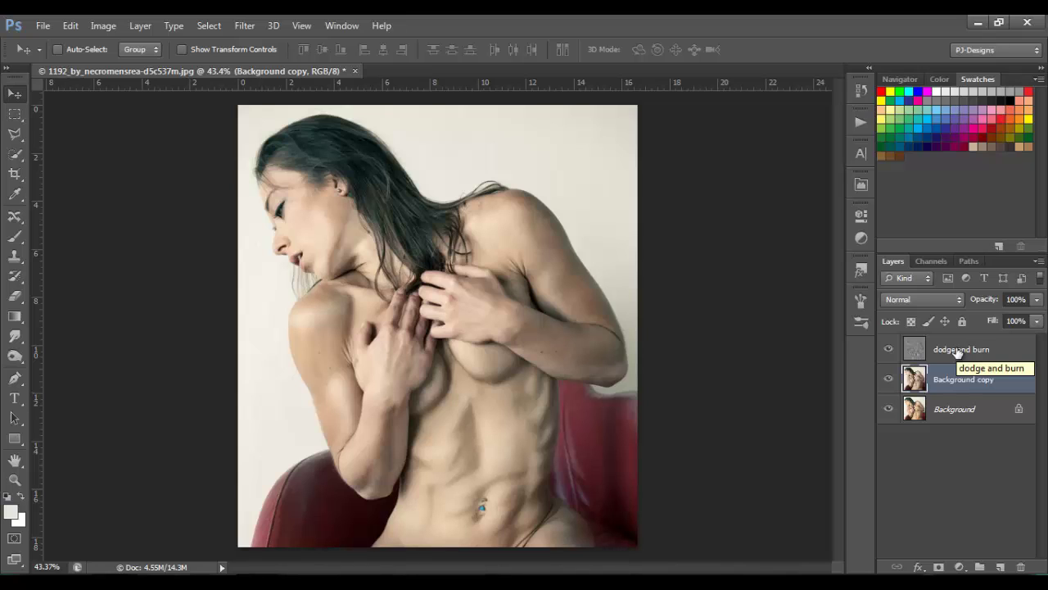
- Delete the existing dodge and burn layer and the saved dodge and burn action
{"action": "mouse_move", "coordinate": [957, 353]}
{"action": "left_mouse_down"}
{"action": "mouse_move", "coordinate": [975, 524]}
{"action": "mouse_move", "coordinate": [1022, 567]}
{"action": "left_mouse_up"}
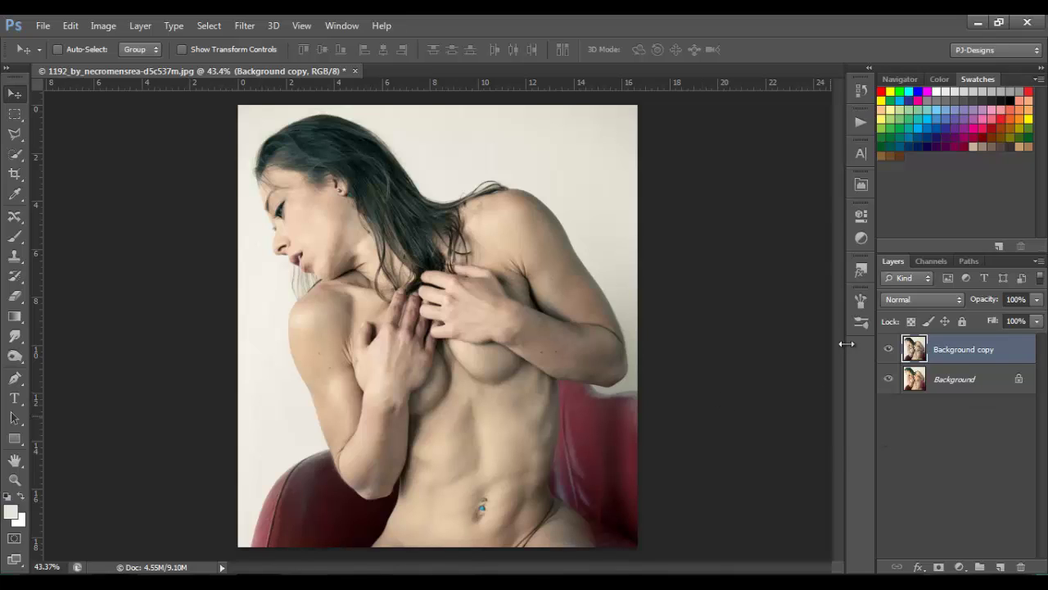
{"action": "left_click", "coordinate": [857, 121]}
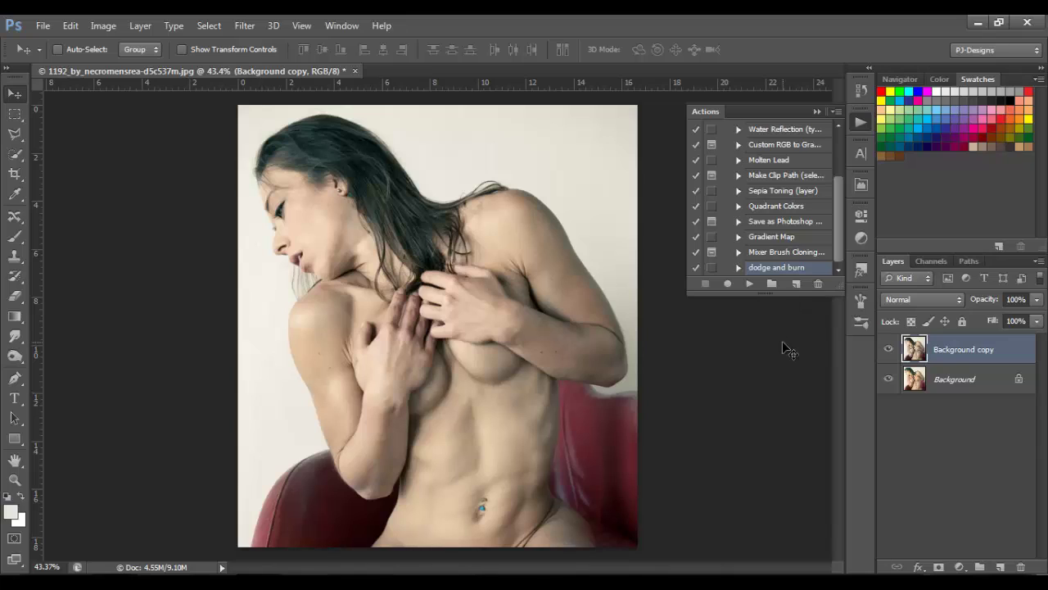
{"action": "left_click", "coordinate": [816, 283]}
{"action": "left_click", "coordinate": [461, 240]}
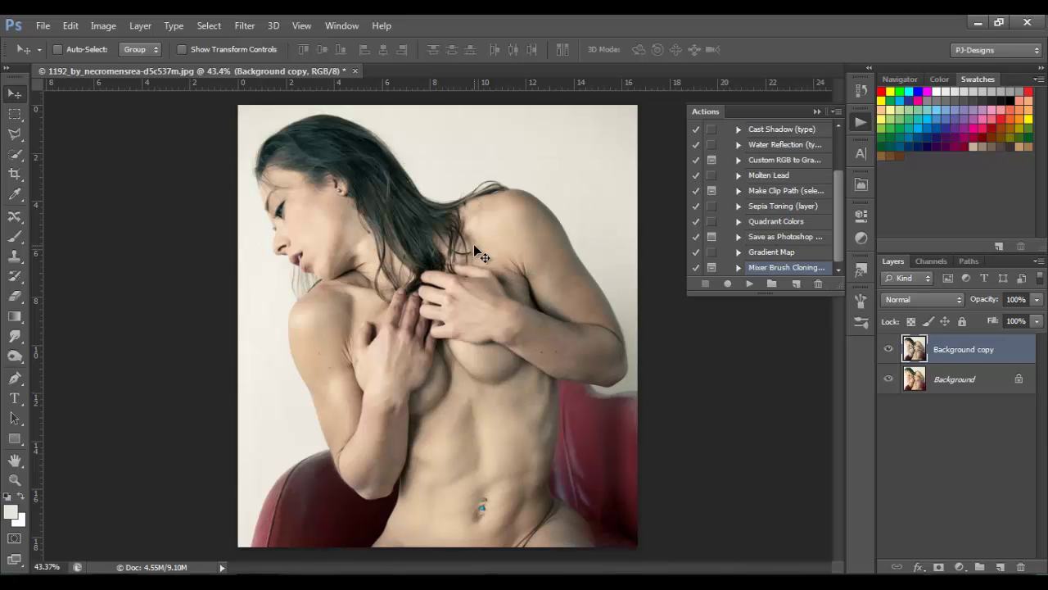
{"action": "left_click", "coordinate": [817, 111]}
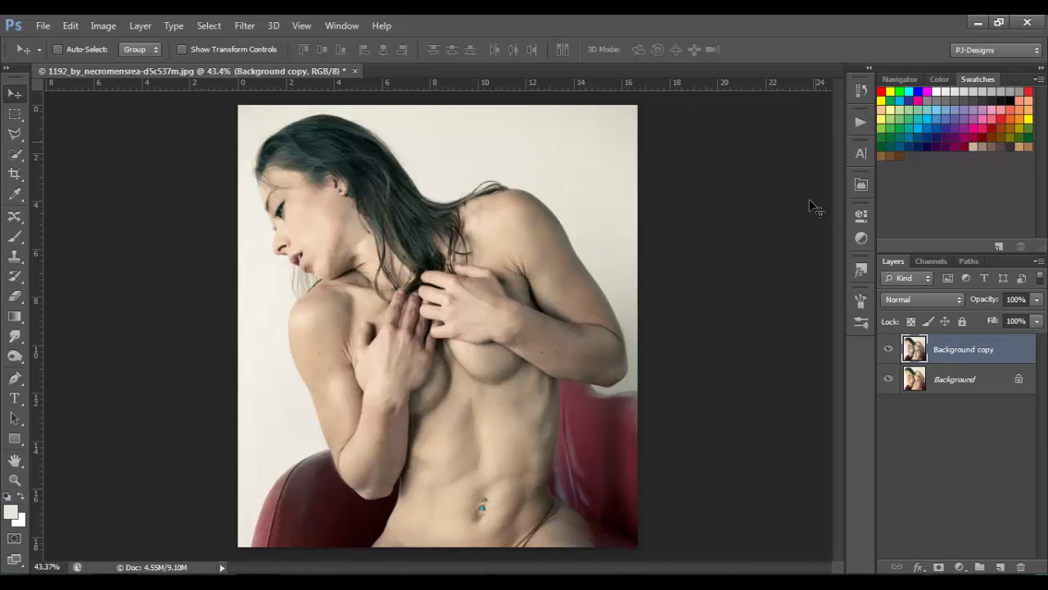
{"action": "left_click", "coordinate": [860, 122]}
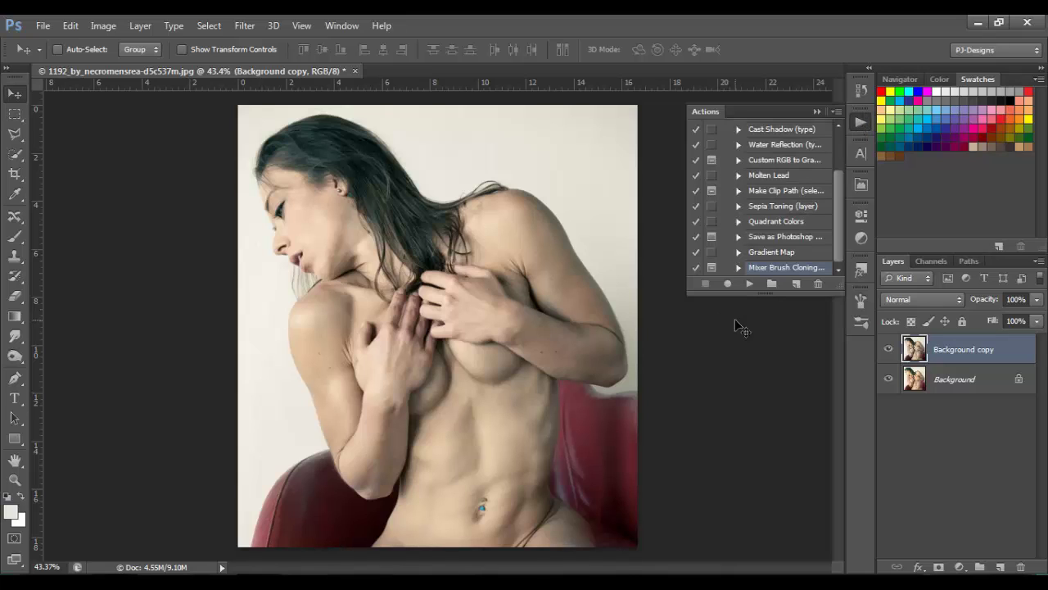
{"action": "left_click", "coordinate": [860, 121]}
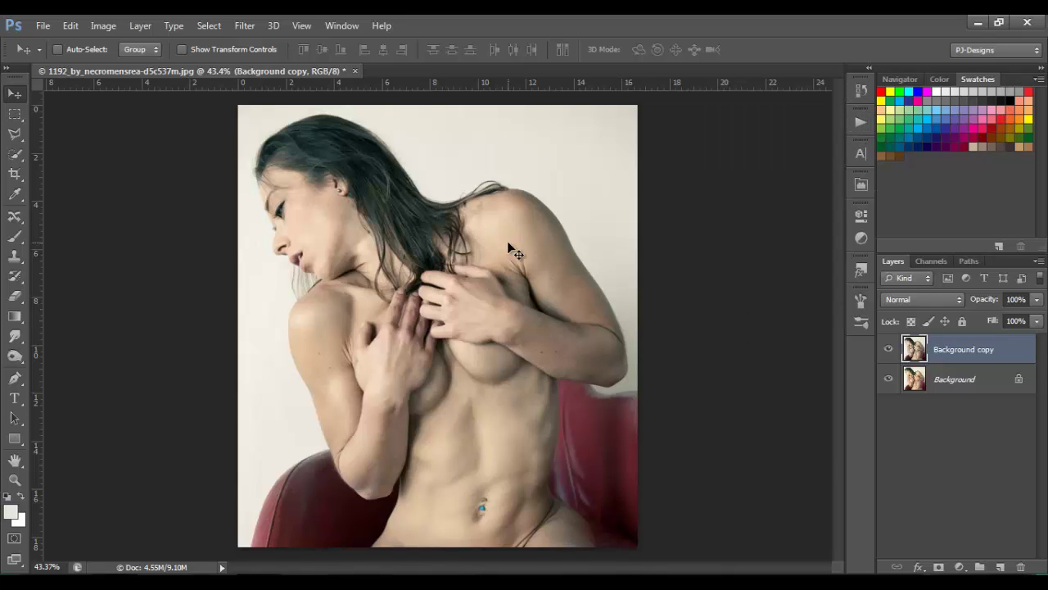
{"action": "left_click", "coordinate": [343, 27]}
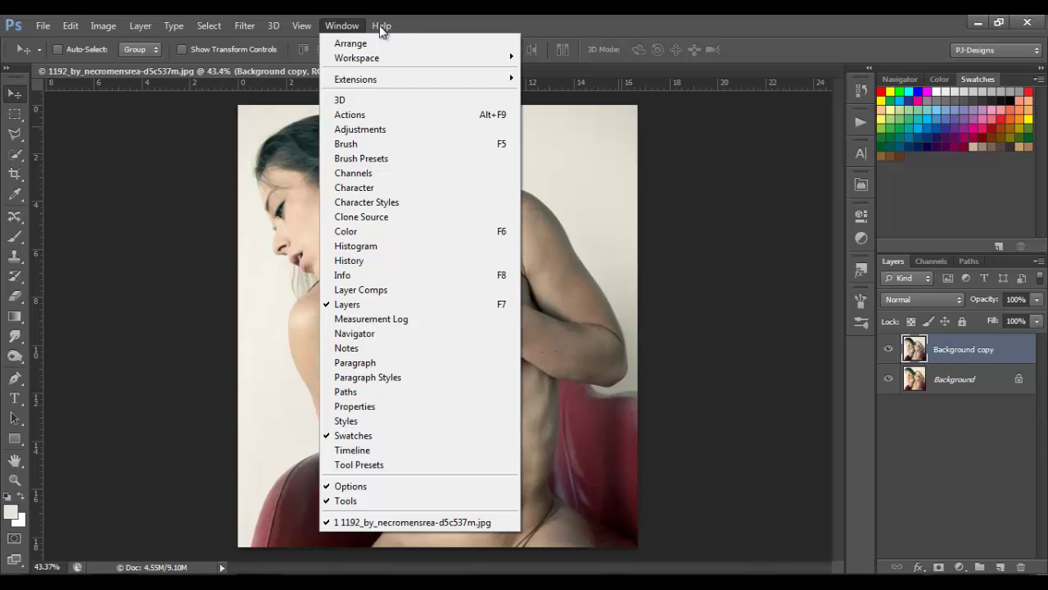
{"action": "left_click", "coordinate": [352, 28]}
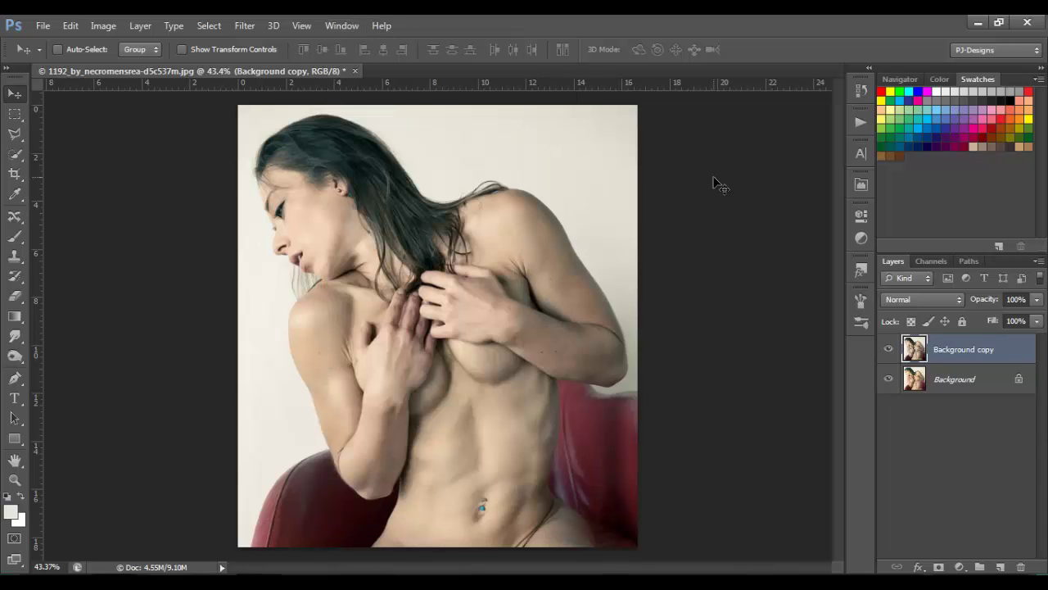
- Create a new action named "dodge and burn" in the Default Actions set and start recording it
{"action": "left_click", "coordinate": [862, 121]}
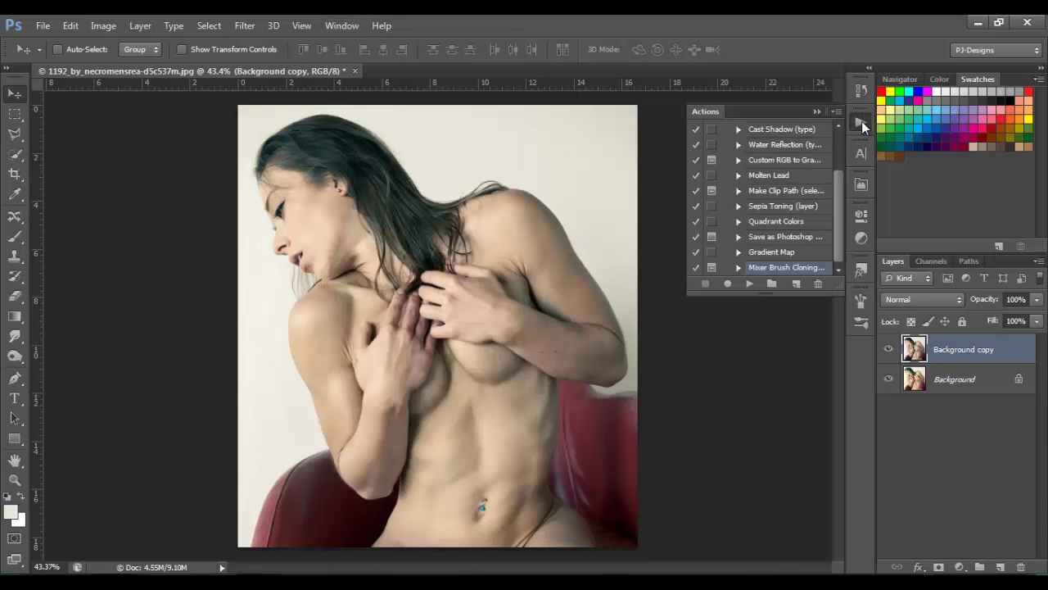
{"action": "left_click", "coordinate": [796, 285]}
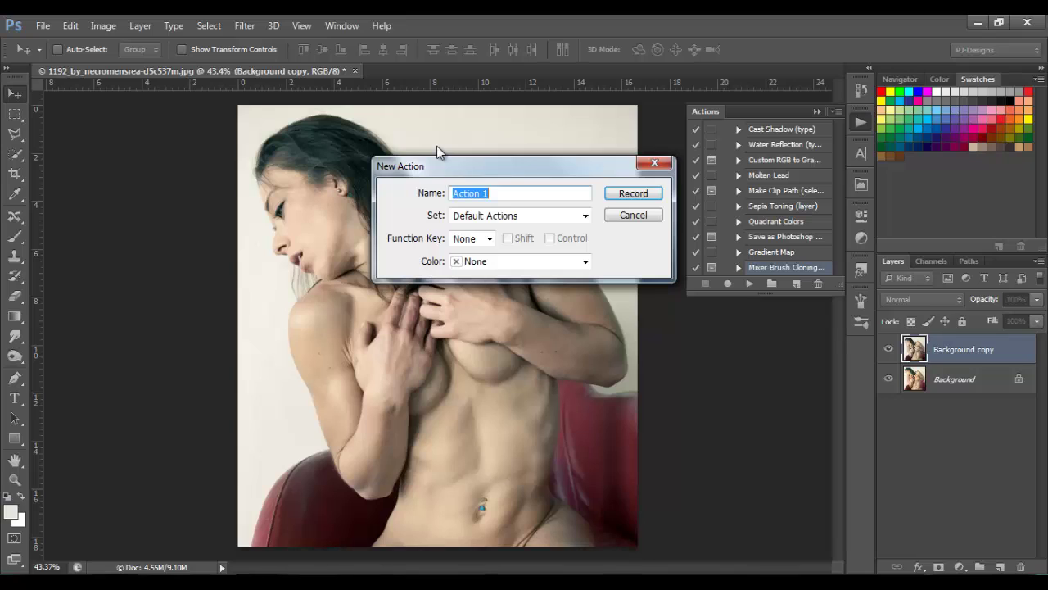
{"action": "type", "text": "dodge and burn"}
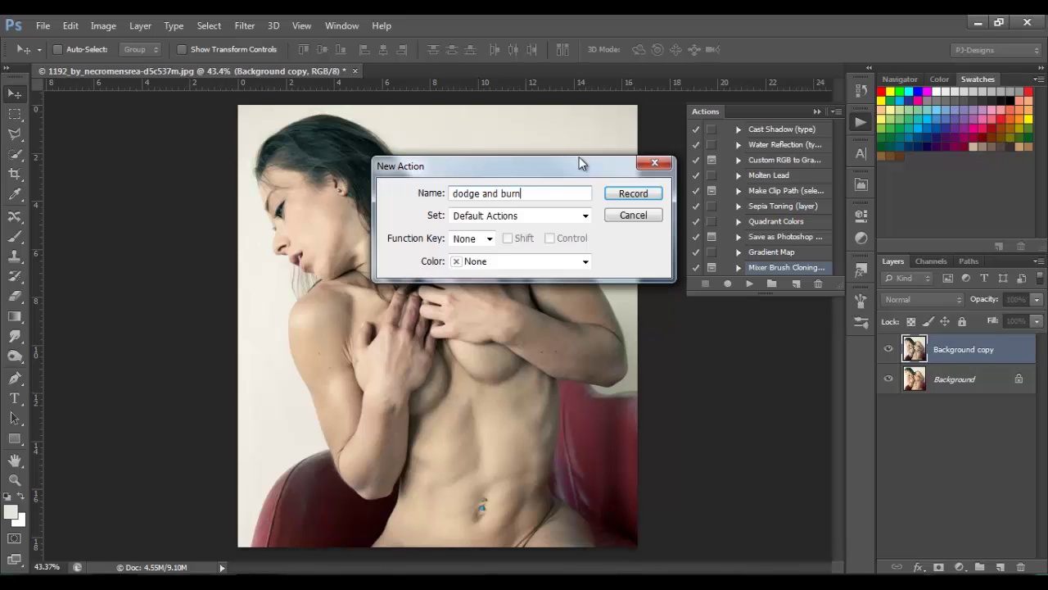
{"action": "left_click", "coordinate": [631, 194]}
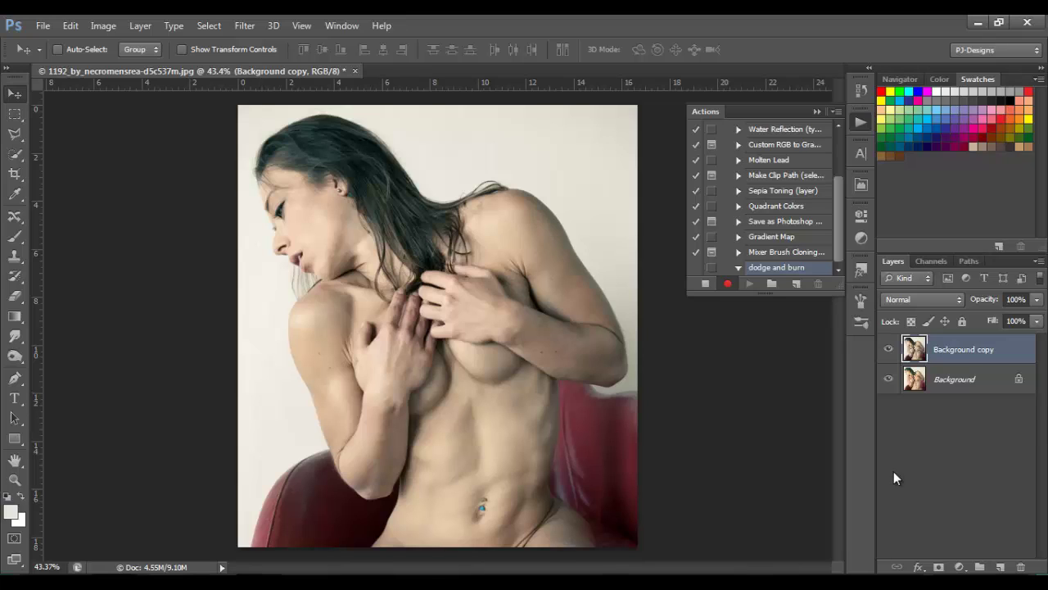
- Add a new layer above Background copy, fill it with 50% Gray at 100% opacity, and set its blend mode to Soft Light
{"action": "left_click", "coordinate": [1001, 567]}
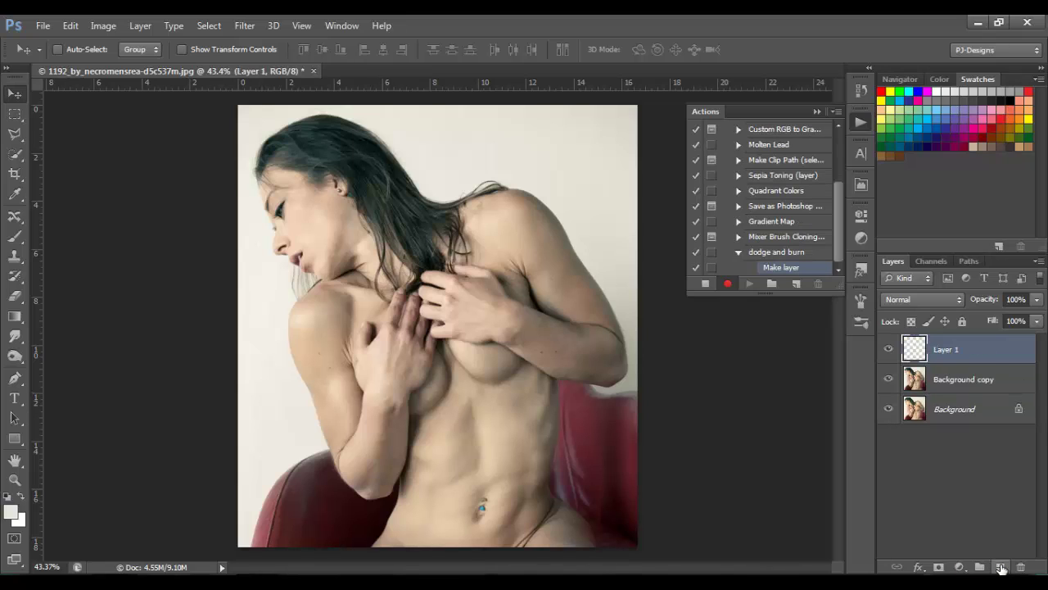
{"action": "left_click", "coordinate": [70, 26]}
{"action": "left_click", "coordinate": [155, 231]}
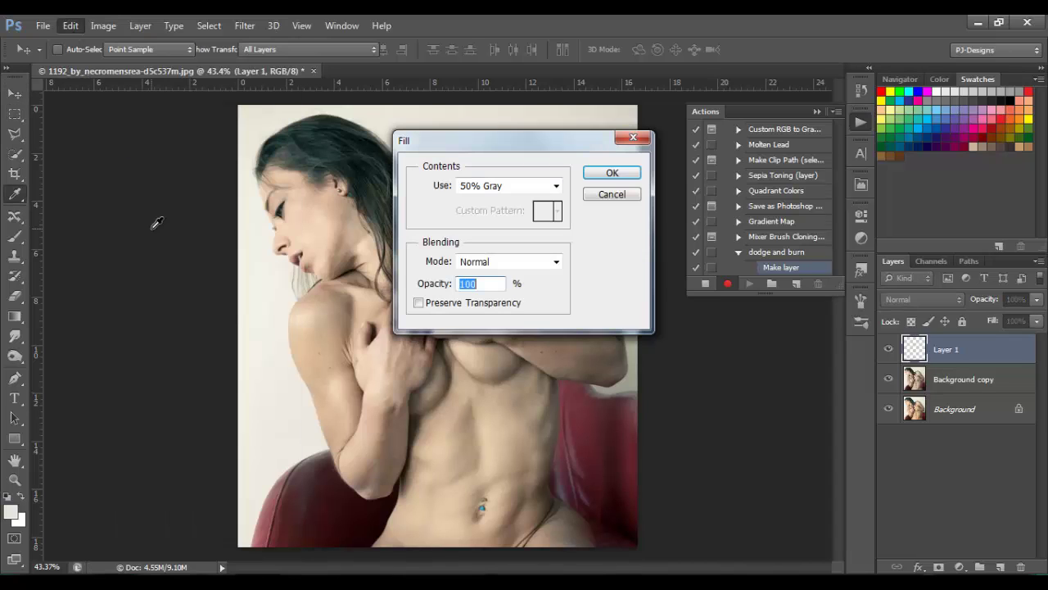
{"action": "left_click", "coordinate": [606, 173]}
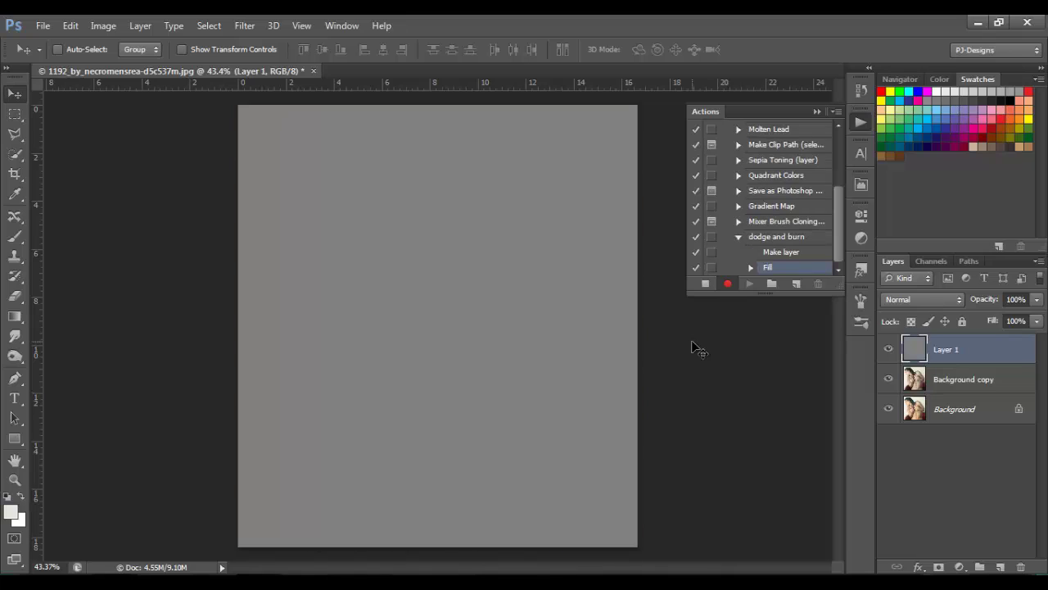
{"action": "left_click", "coordinate": [921, 299]}
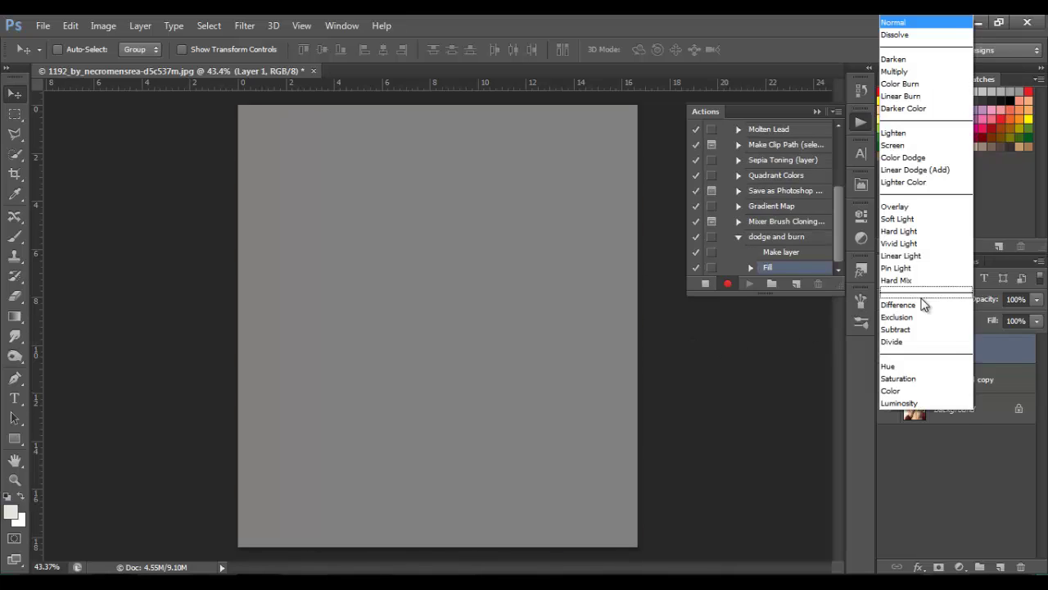
{"action": "left_click", "coordinate": [919, 219]}
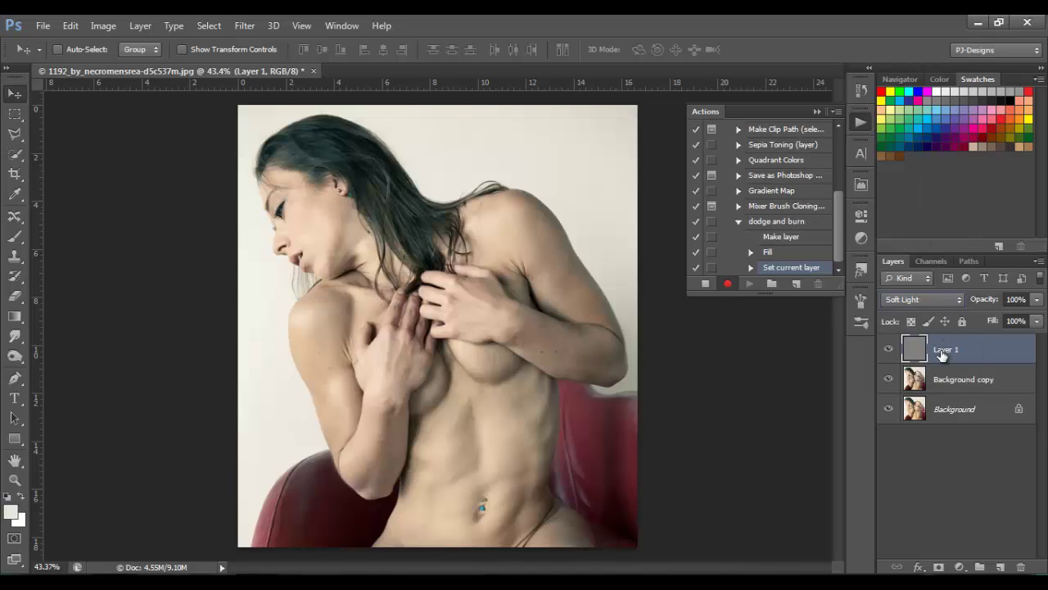
- Rename the gray layer "dodge and burn" and stop recording the action
{"action": "double_click", "coordinate": [942, 350]}
{"action": "type", "text": "dodge and burn"}
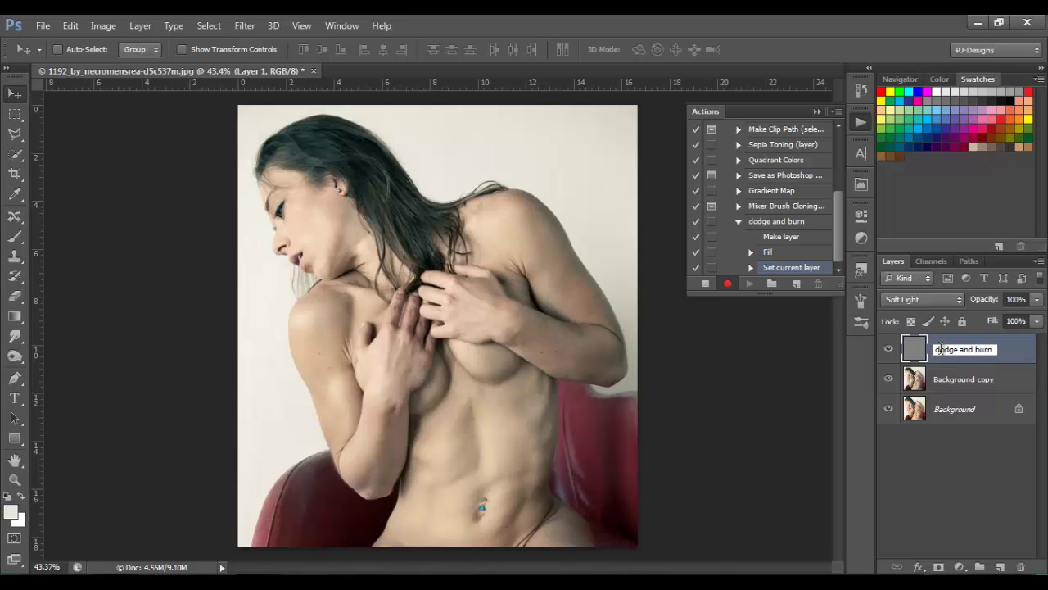
{"action": "key", "text": "Return"}
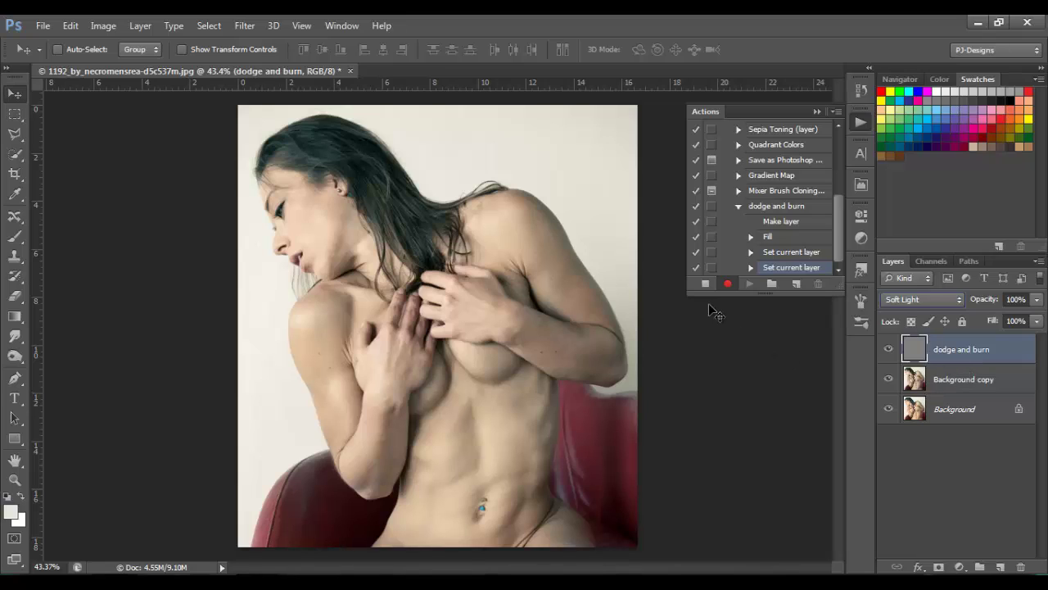
{"action": "left_click", "coordinate": [705, 284]}
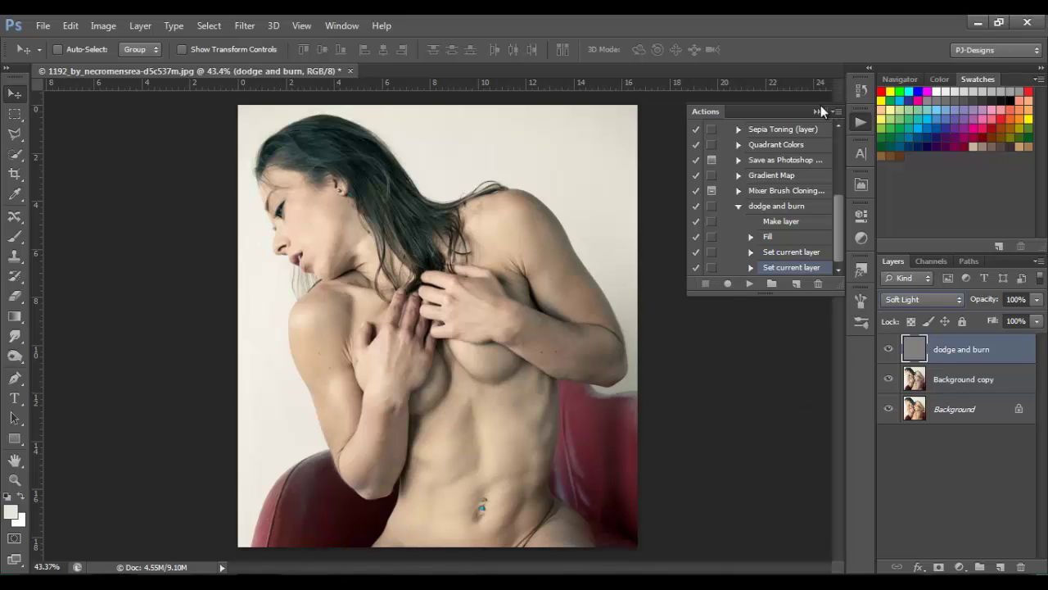
{"action": "left_click", "coordinate": [817, 111]}
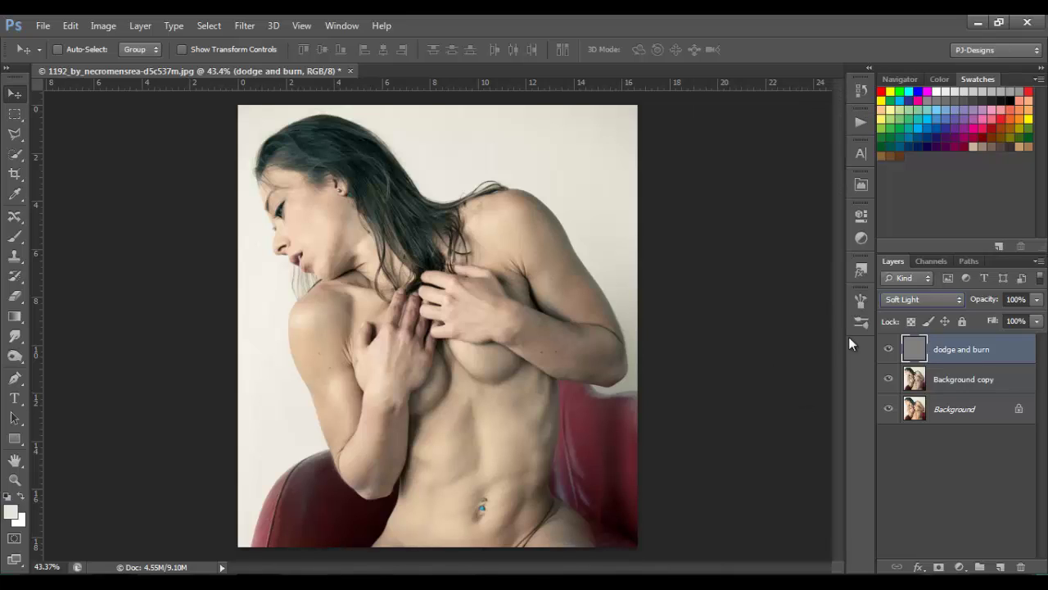
- Delete the dodge and burn layer and recreate it by playing the dodge and burn action
{"action": "left_click_drag", "start_coordinate": [982, 354], "coordinate": [1021, 566]}
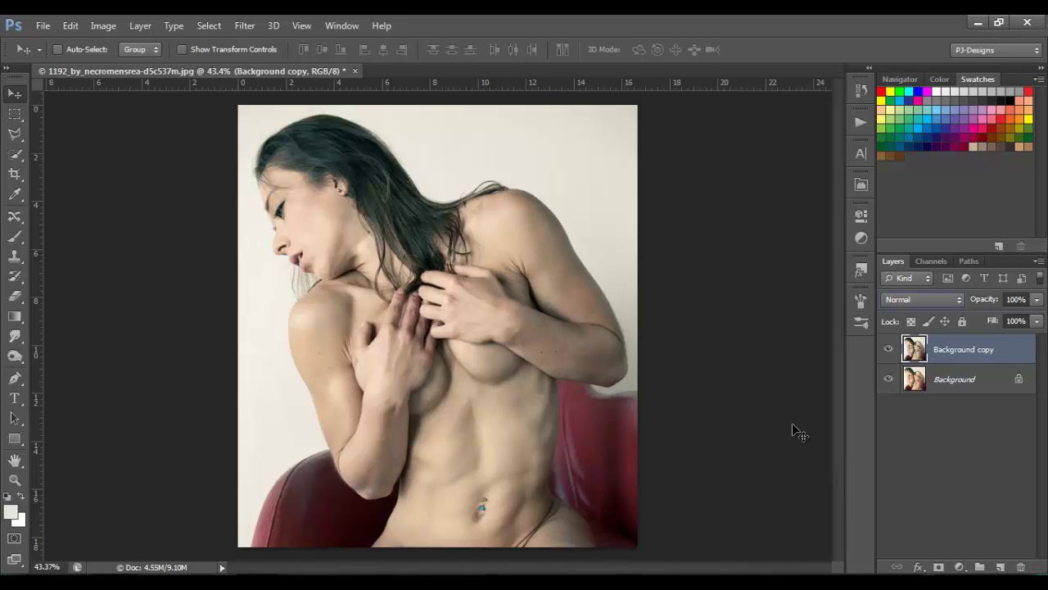
{"action": "left_click", "coordinate": [861, 122]}
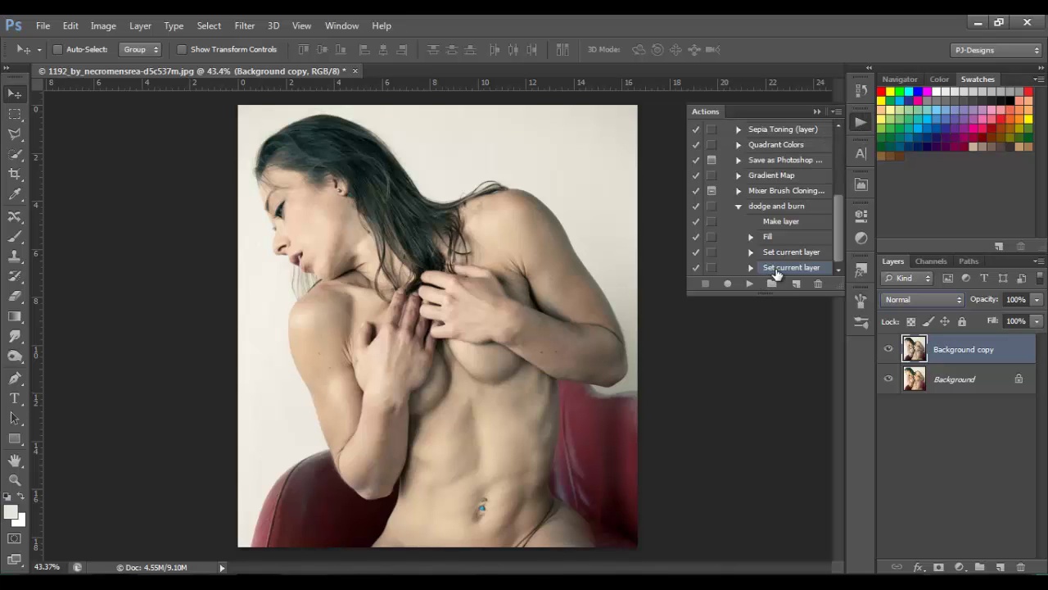
{"action": "left_click", "coordinate": [739, 206]}
{"action": "left_click", "coordinate": [753, 268]}
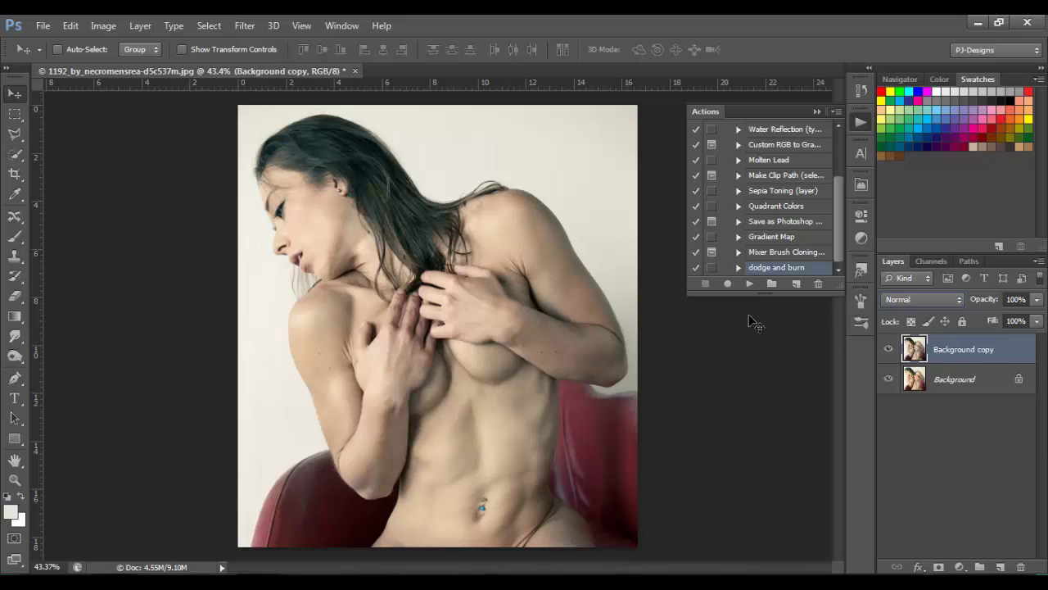
{"action": "left_click", "coordinate": [749, 284]}
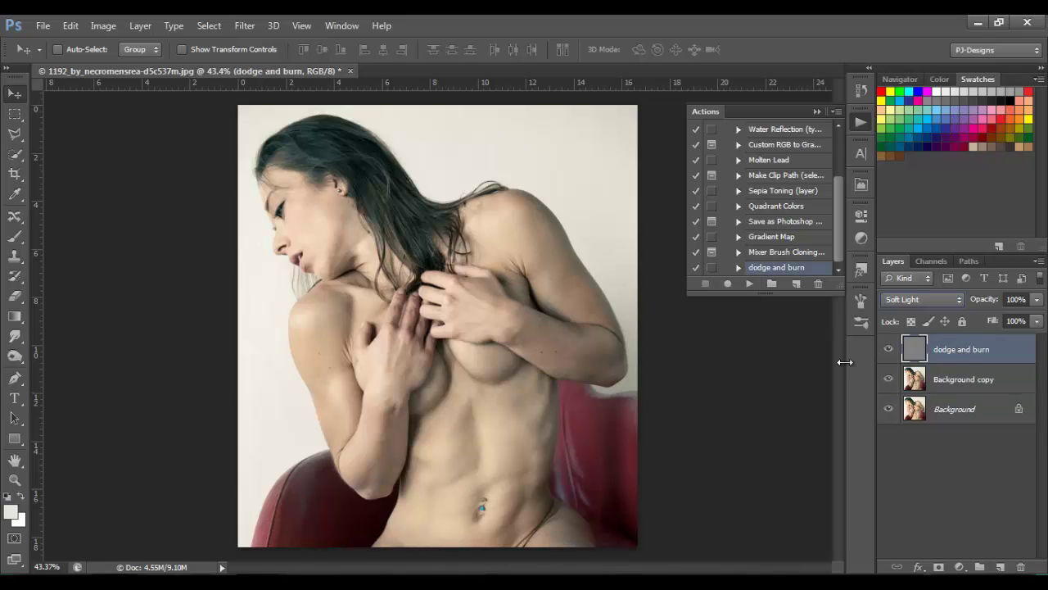
{"action": "left_click", "coordinate": [817, 111]}
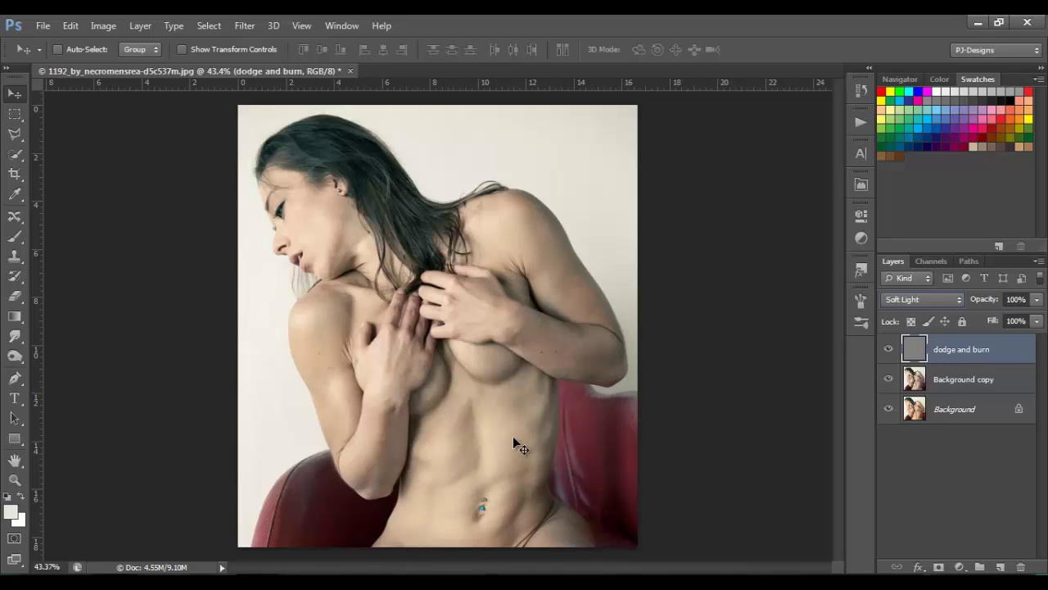
- Select the Dodge tool with the Midtones range and 20% exposure for work on the dodge and burn layer
{"action": "left_click_drag", "start_coordinate": [15, 356], "coordinate": [15, 356]}
{"action": "left_click", "coordinate": [53, 356]}
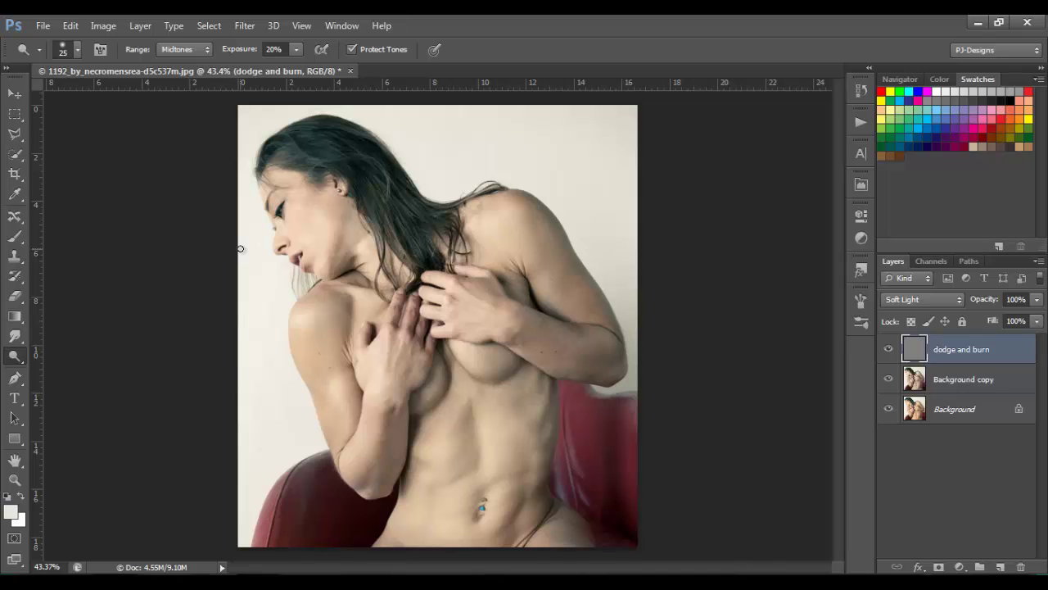
{"action": "key", "text": "ctrl+plus"}
{"action": "key", "text": "ctrl+plus"}
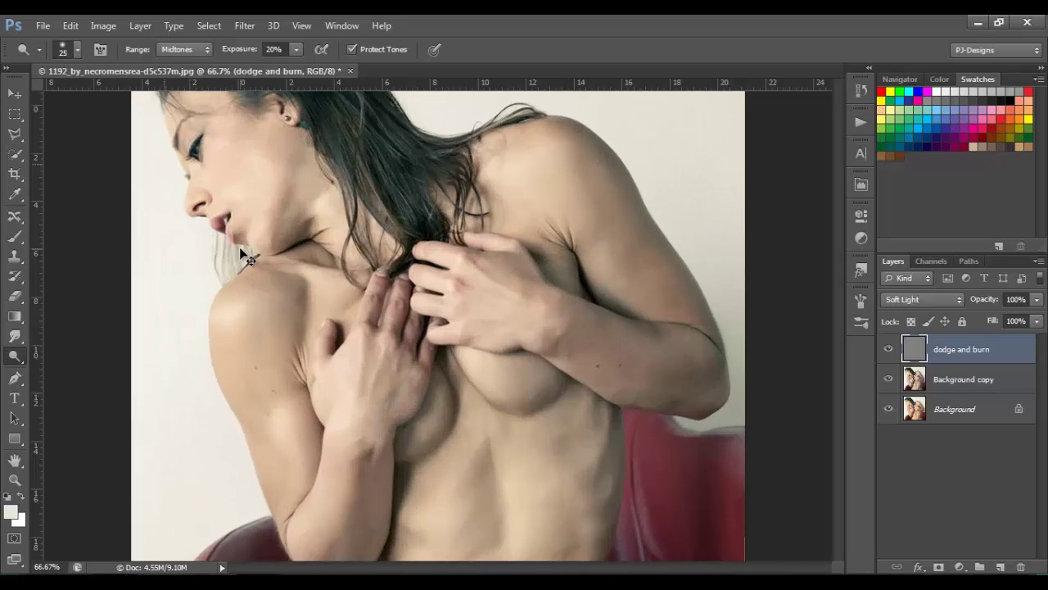
{"action": "key", "text": "ctrl+plus"}
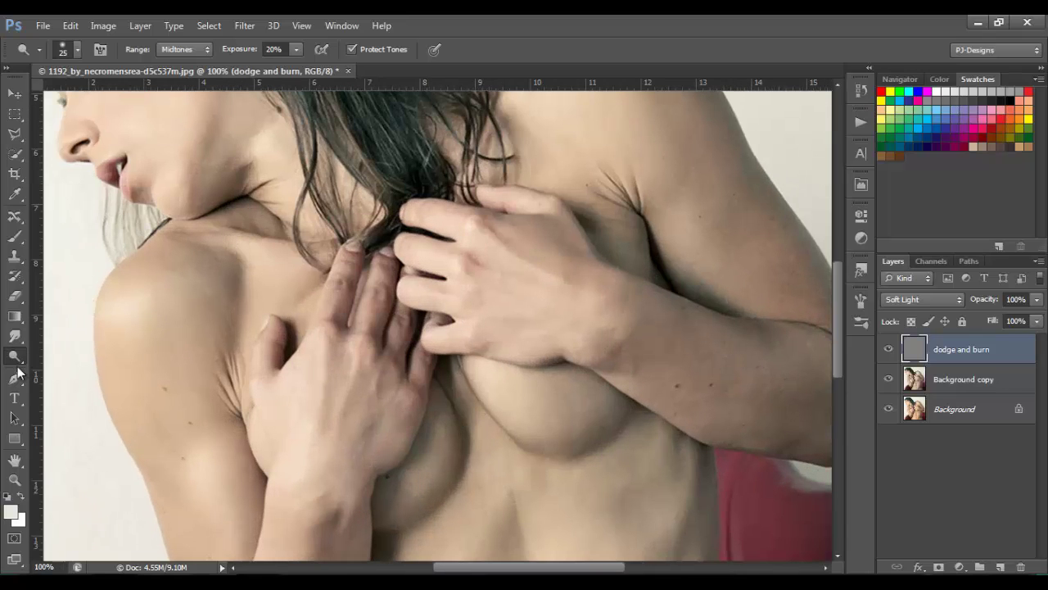
{"action": "scroll", "coordinate": [356, 287], "scroll_direction": "up", "scroll_amount": 5}
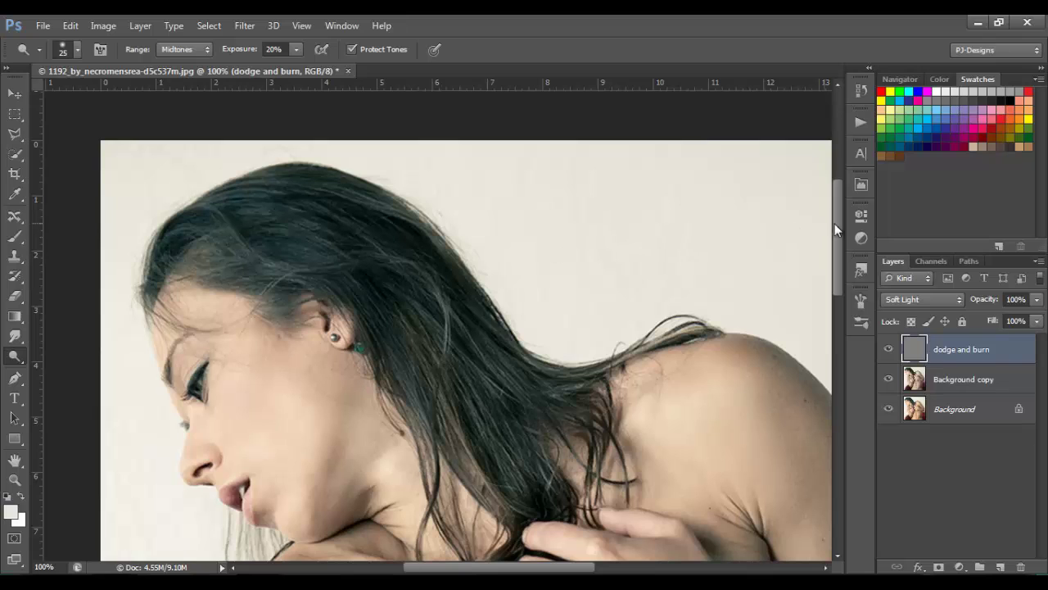
{"action": "left_click_drag", "start_coordinate": [838, 237], "coordinate": [840, 272]}
{"action": "key", "text": "ctrl+0"}
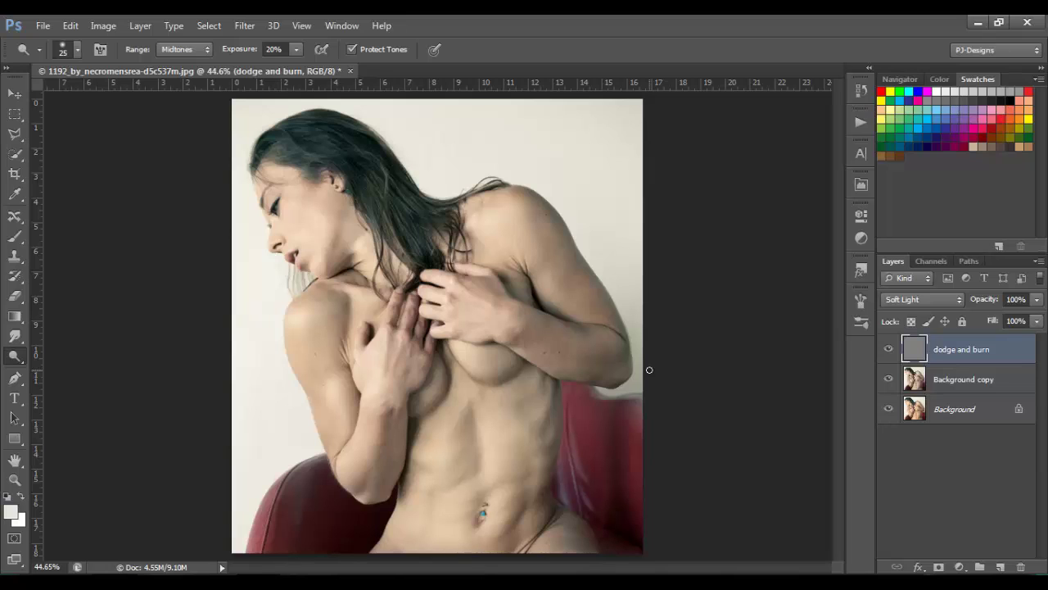
- Dodge the highlights on the woman's face on the dodge and burn layer with a 25 px brush
{"action": "key", "text": "ctrl+1"}
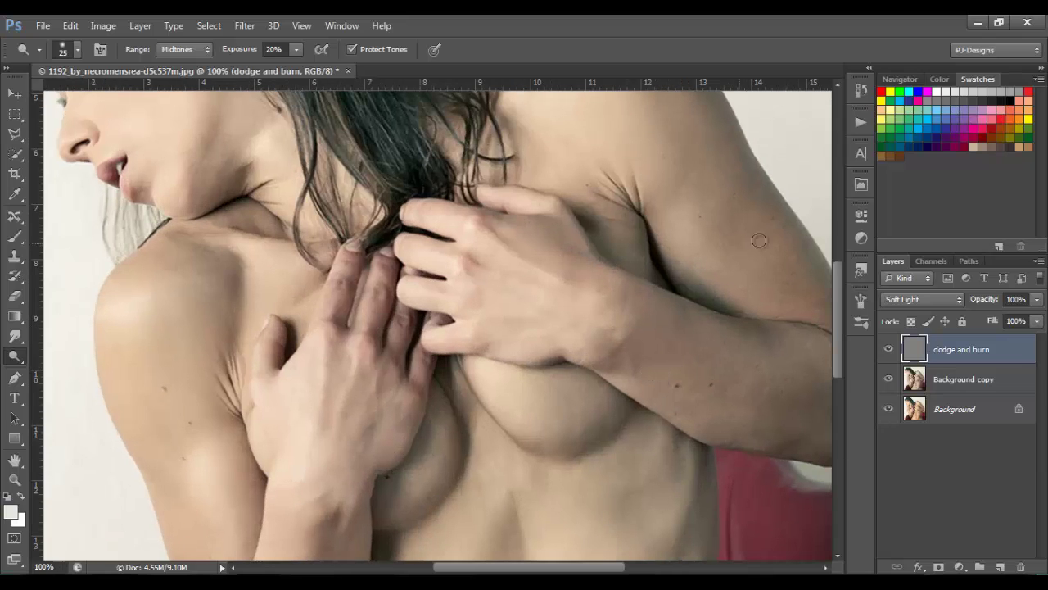
{"action": "left_click_drag", "start_coordinate": [839, 296], "coordinate": [837, 237]}
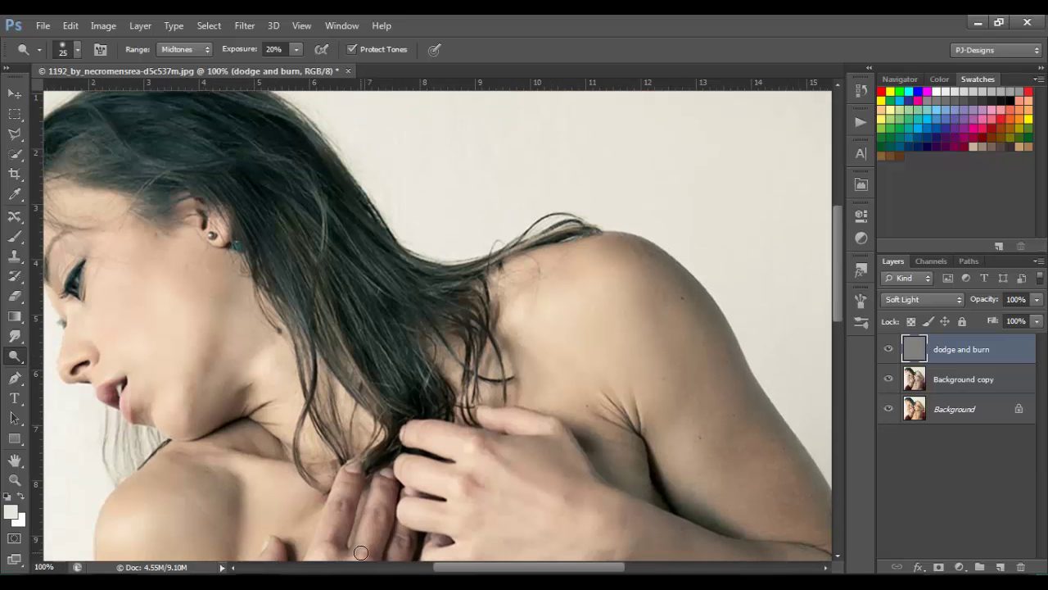
{"action": "left_click_drag", "start_coordinate": [448, 566], "coordinate": [409, 567]}
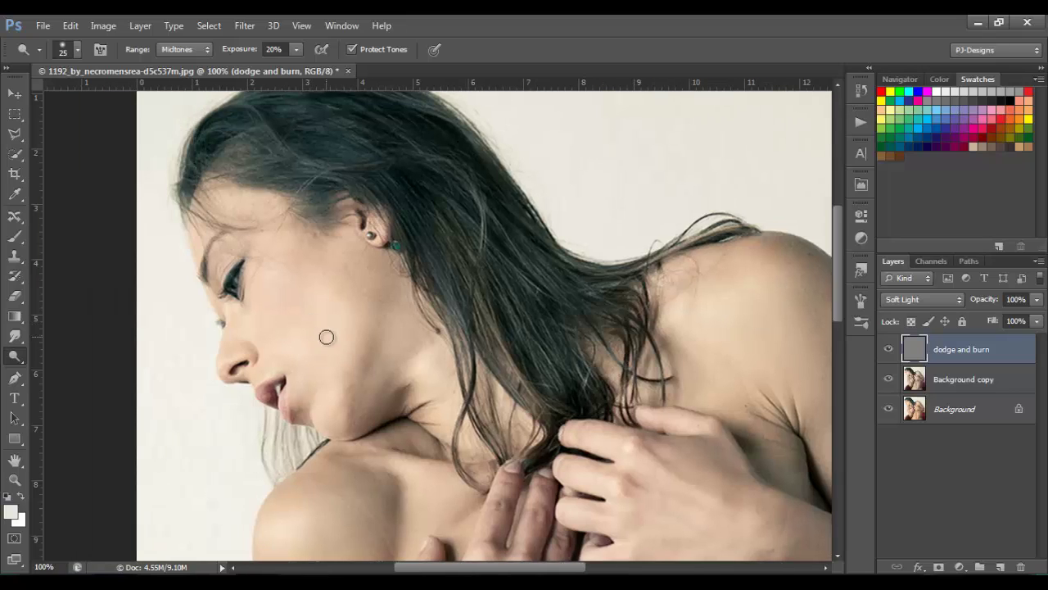
{"action": "key", "text": "ctrl+plus"}
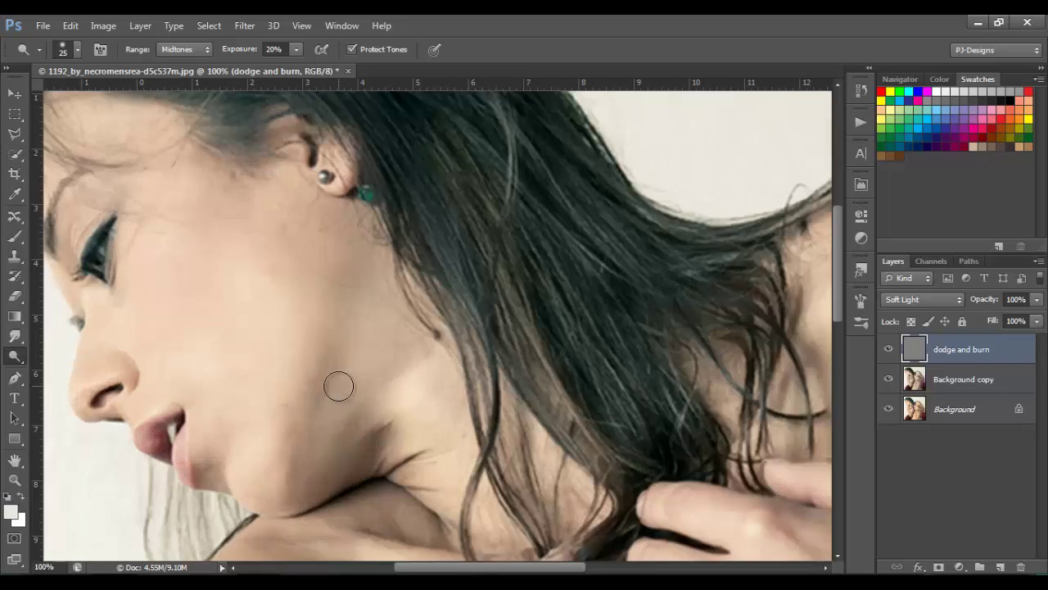
{"action": "left_click_drag", "start_coordinate": [508, 567], "coordinate": [470, 566]}
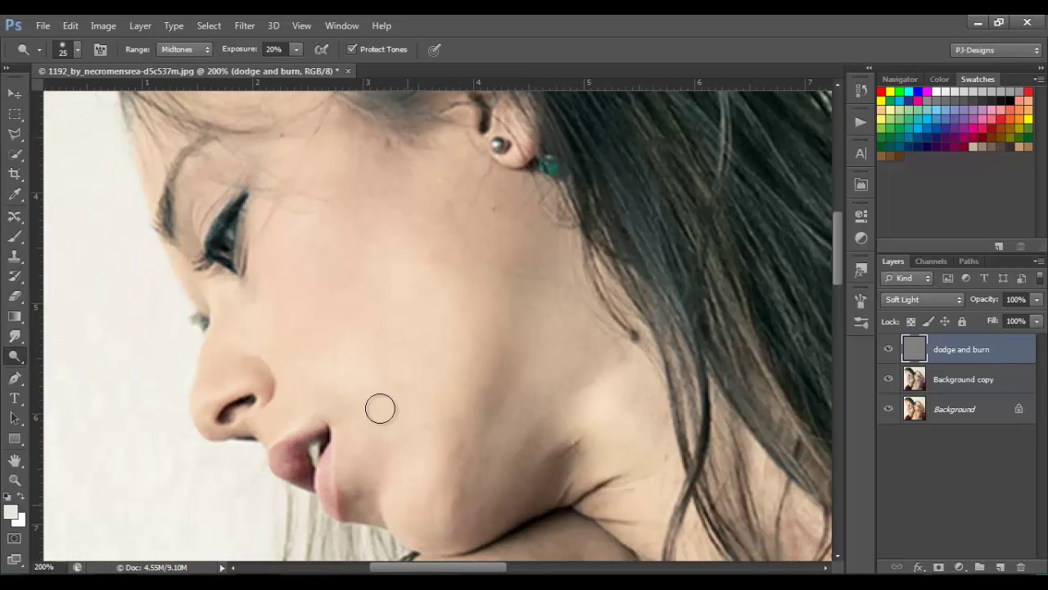
{"action": "key", "text": "ctrl+minus"}
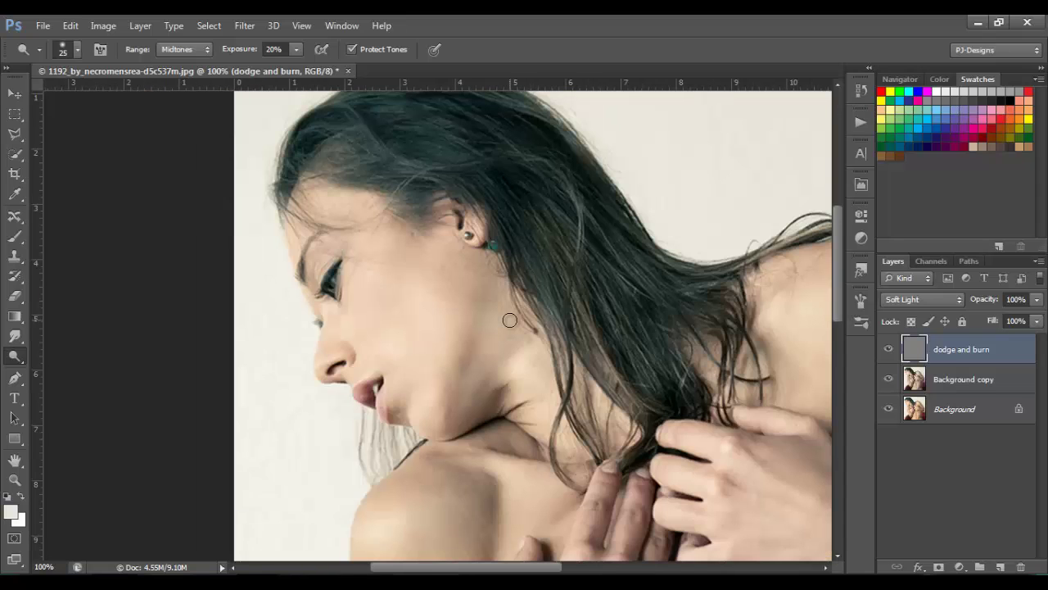
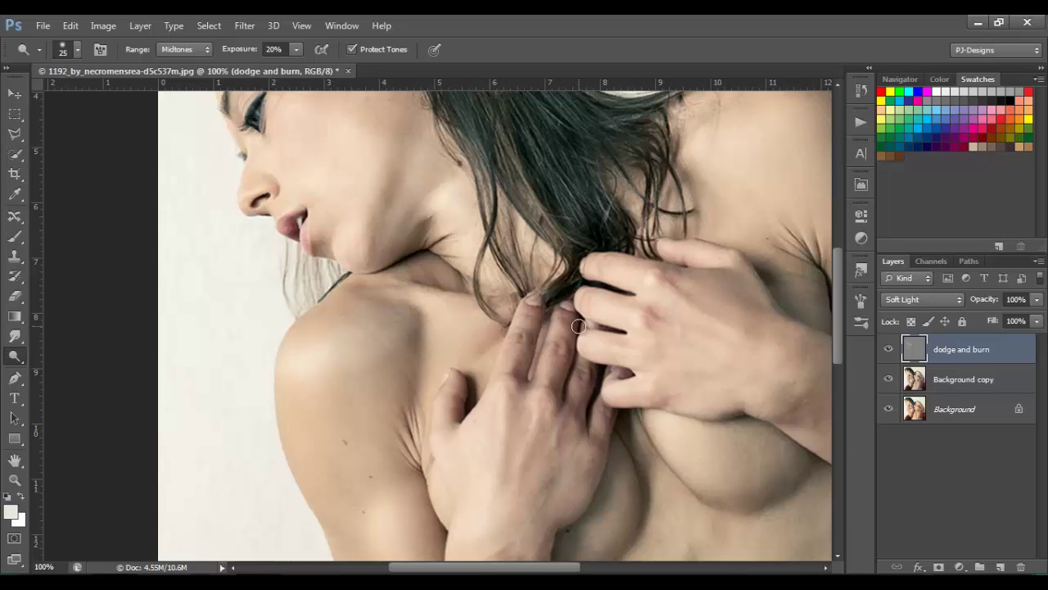
- Undo the last stroke and dodge the highlights along the arm nearest the face with a 35 px brush
{"action": "key", "text": "ctrl+z"}
{"action": "key", "text": "bracketright"}
{"action": "key", "text": "bracketleft"}
{"action": "key", "text": "bracketleft"}
{"action": "key", "text": "bracketleft"}
{"action": "scroll", "coordinate": [486, 361], "scroll_direction": "down", "scroll_amount": 5}
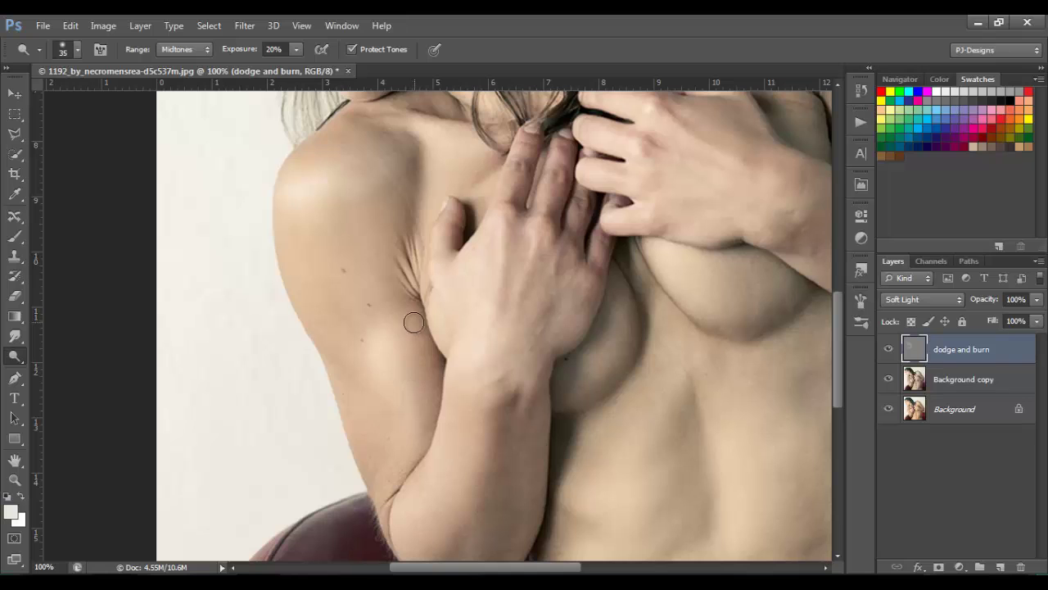
{"action": "key", "text": "bracketright"}
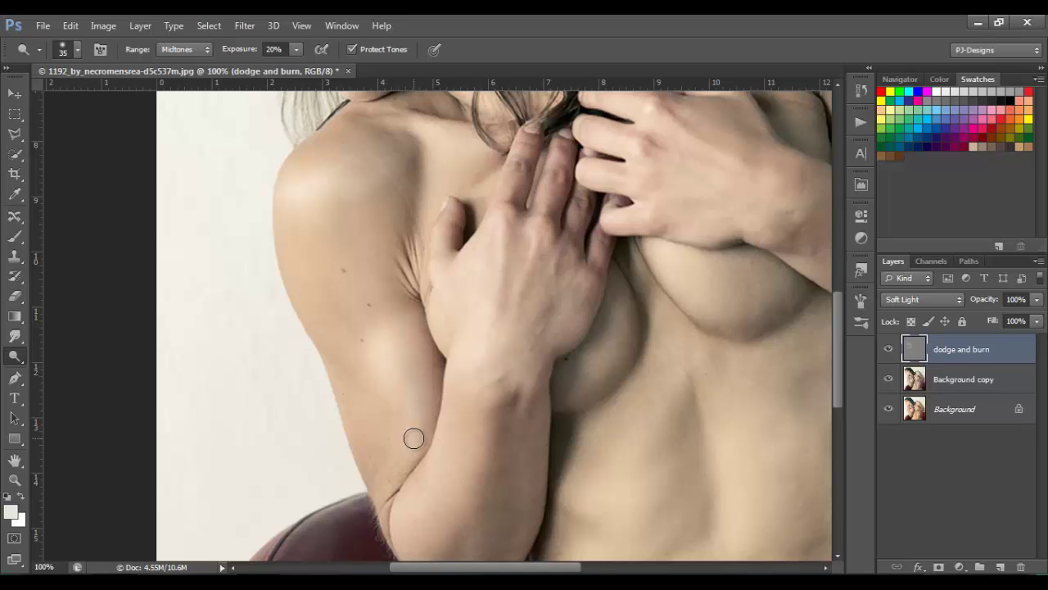
{"action": "scroll", "coordinate": [412, 385], "scroll_direction": "down", "scroll_amount": 5}
{"action": "scroll", "coordinate": [368, 398], "scroll_direction": "right", "scroll_amount": 3}
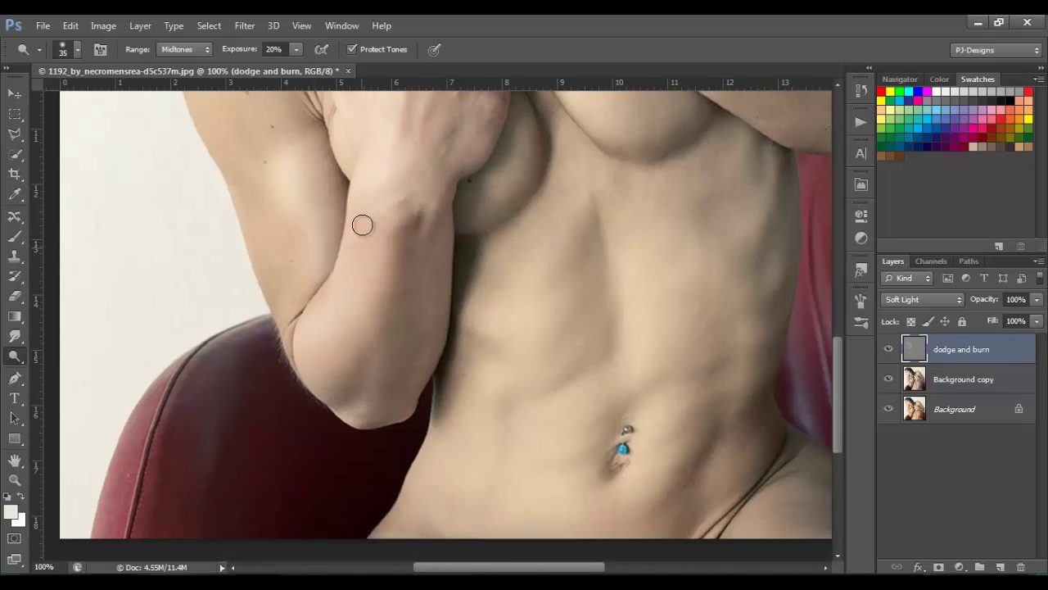
- Dodge the back of the lower hand and its fingers, reducing the brush from 25 to 10 px
{"action": "left_click_drag", "start_coordinate": [409, 319], "coordinate": [353, 409]}
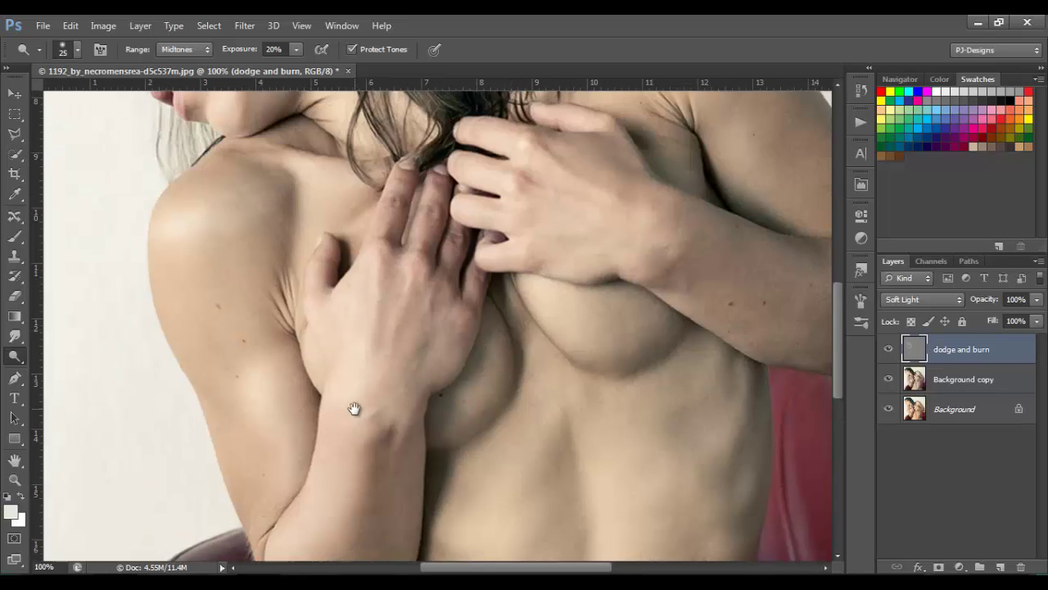
{"action": "key", "text": "ctrl+plus"}
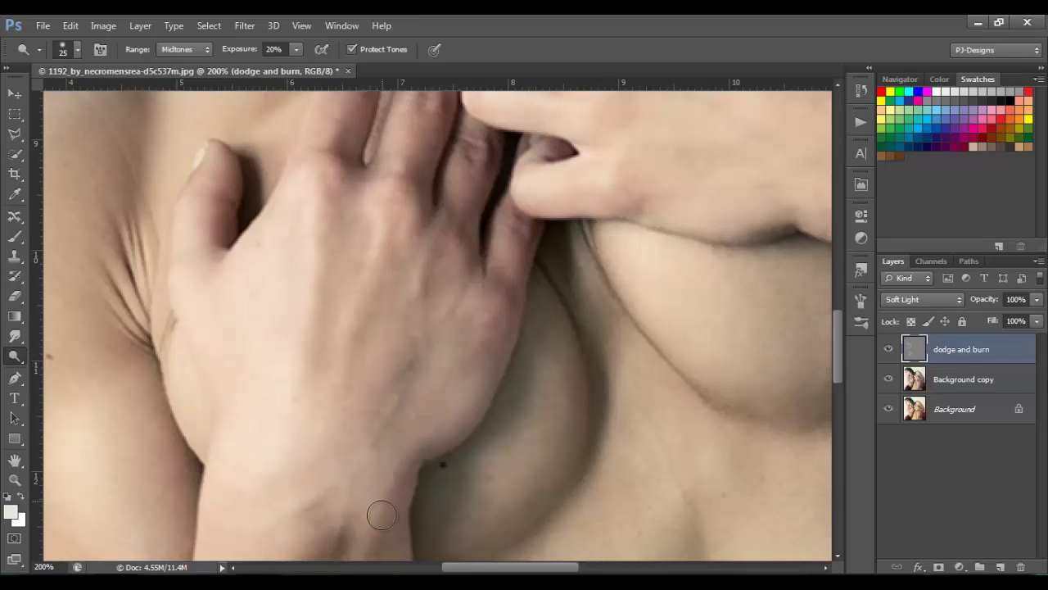
{"action": "key", "text": "bracketleft"}
{"action": "key", "text": "bracketleft"}
{"action": "scroll", "coordinate": [342, 434], "scroll_direction": "up", "scroll_amount": 3}
{"action": "scroll", "coordinate": [341, 434], "scroll_direction": "right", "scroll_amount": 3}
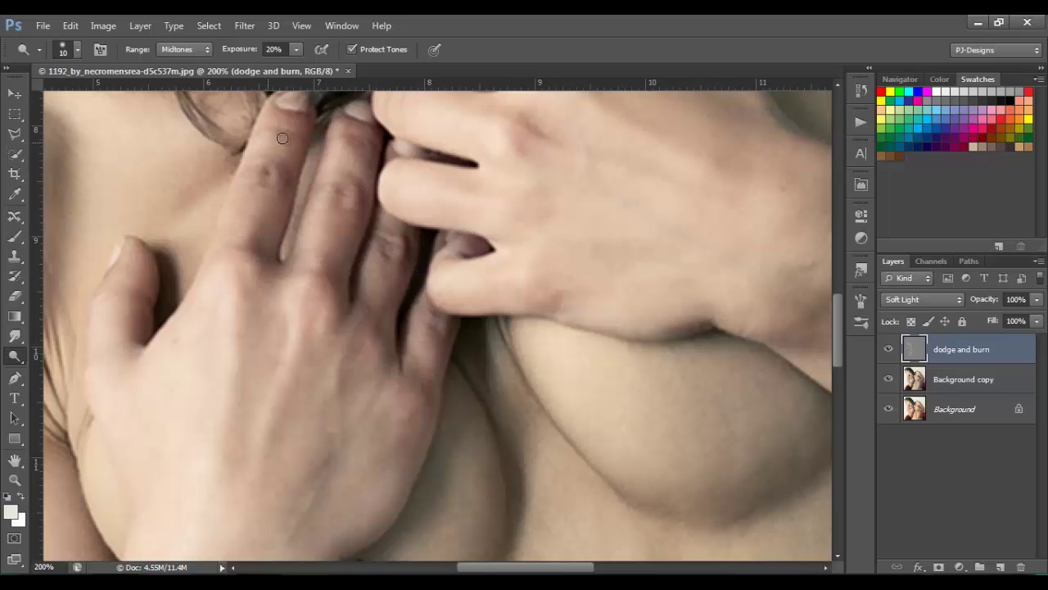
- Toggle the dodge and burn layer's visibility to compare the retouched image with the original
{"action": "scroll", "coordinate": [498, 161], "scroll_direction": "down", "scroll_amount": 6}
{"action": "key", "text": "ctrl+minus"}
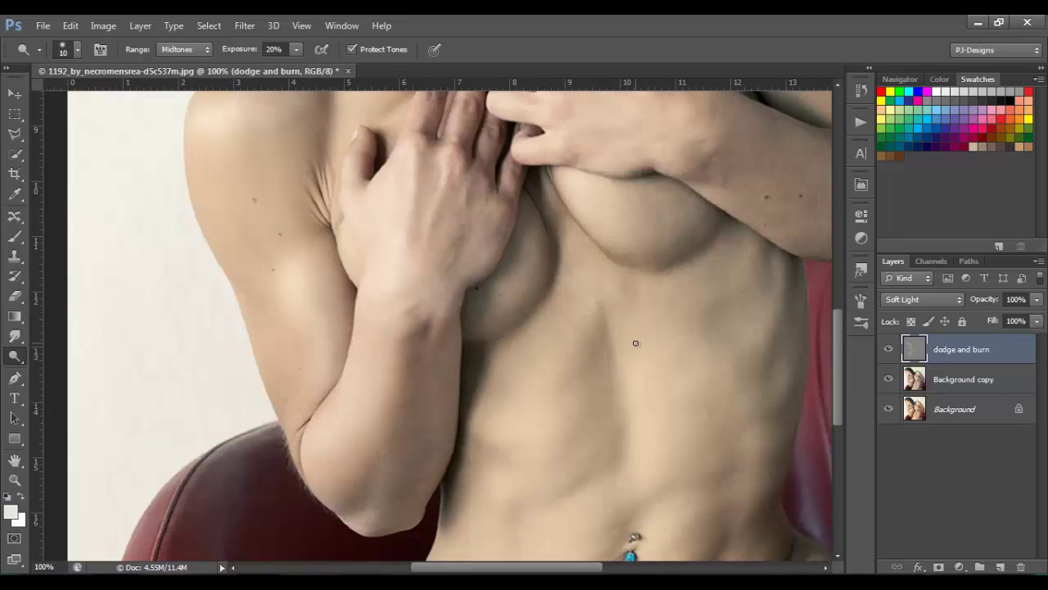
{"action": "left_click", "coordinate": [889, 351]}
{"action": "left_click", "coordinate": [889, 351]}
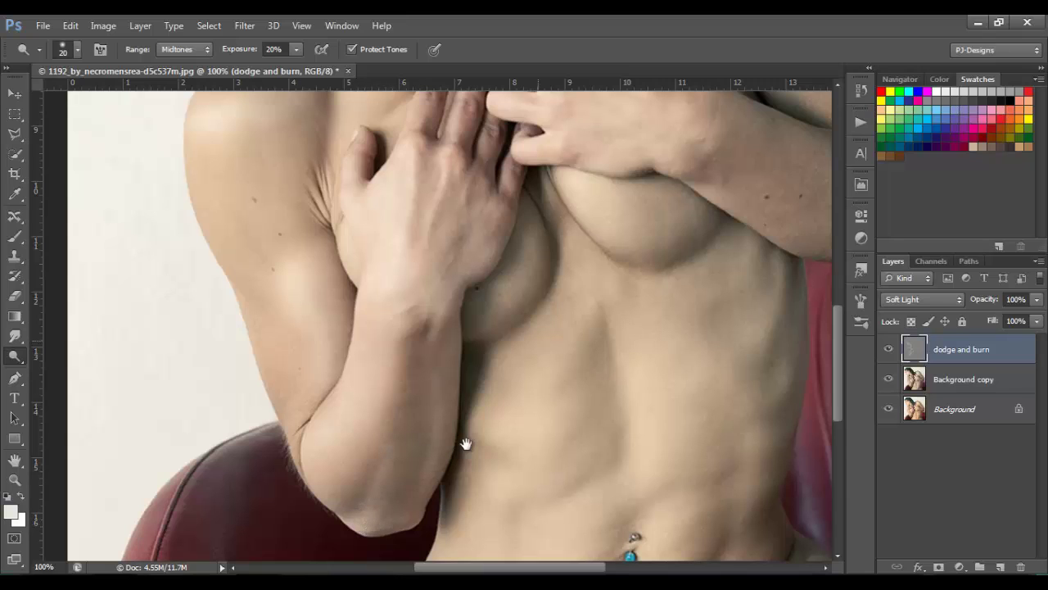
- Dodge the highlights on the upper torso with a 20 to 25 px brush
{"action": "scroll", "coordinate": [466, 442], "scroll_direction": "up", "scroll_amount": 3}
{"action": "scroll", "coordinate": [466, 442], "scroll_direction": "right", "scroll_amount": 3}
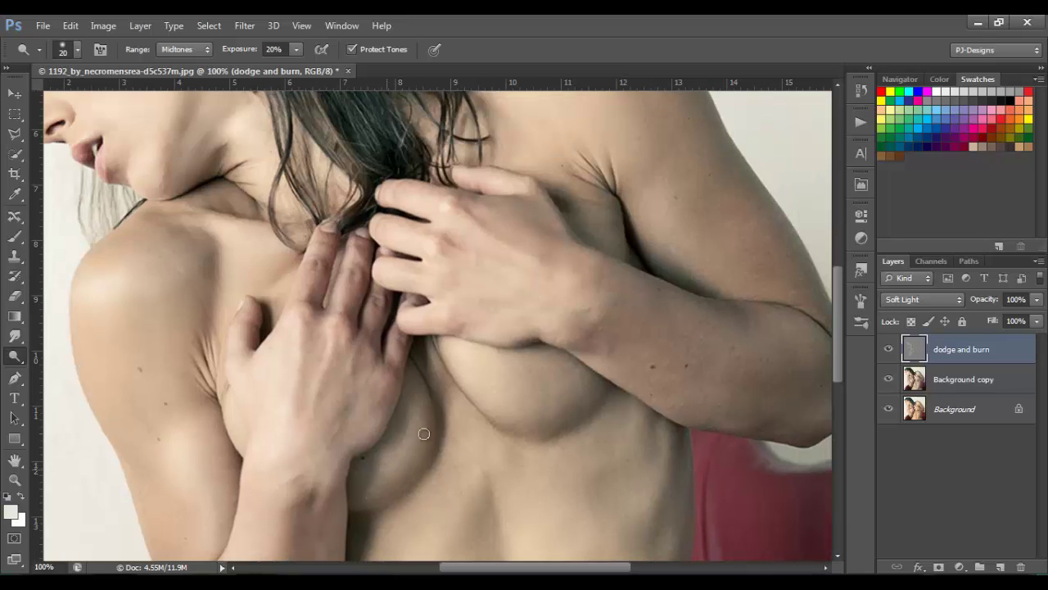
{"action": "mouse_move", "coordinate": [533, 426]}
{"action": "left_mouse_down"}
{"action": "mouse_move", "coordinate": [374, 398]}
{"action": "mouse_move", "coordinate": [312, 352]}
{"action": "left_mouse_up"}
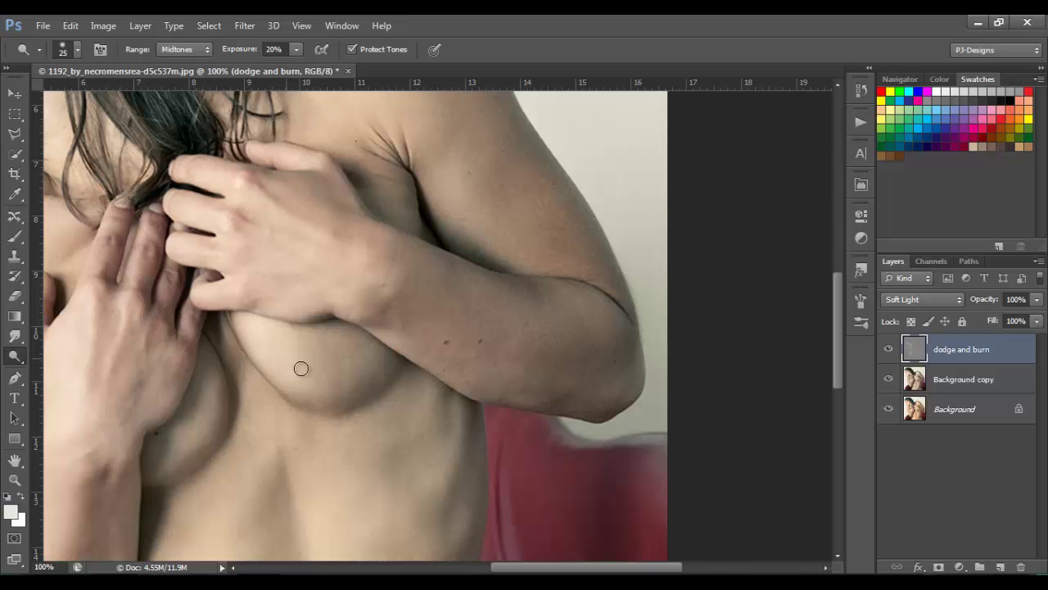
{"action": "left_click_drag", "start_coordinate": [363, 365], "coordinate": [416, 398]}
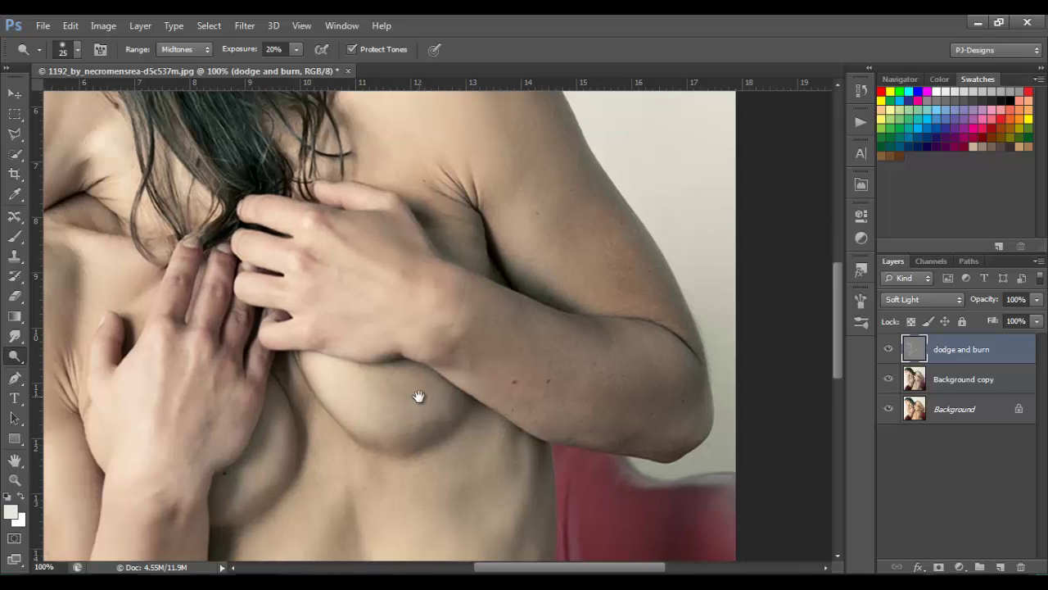
- Dodge the fingers and knuckles of the upper hand with a 15 px brush
{"action": "key", "text": "ctrl+plus"}
{"action": "key", "text": "bracketleft"}
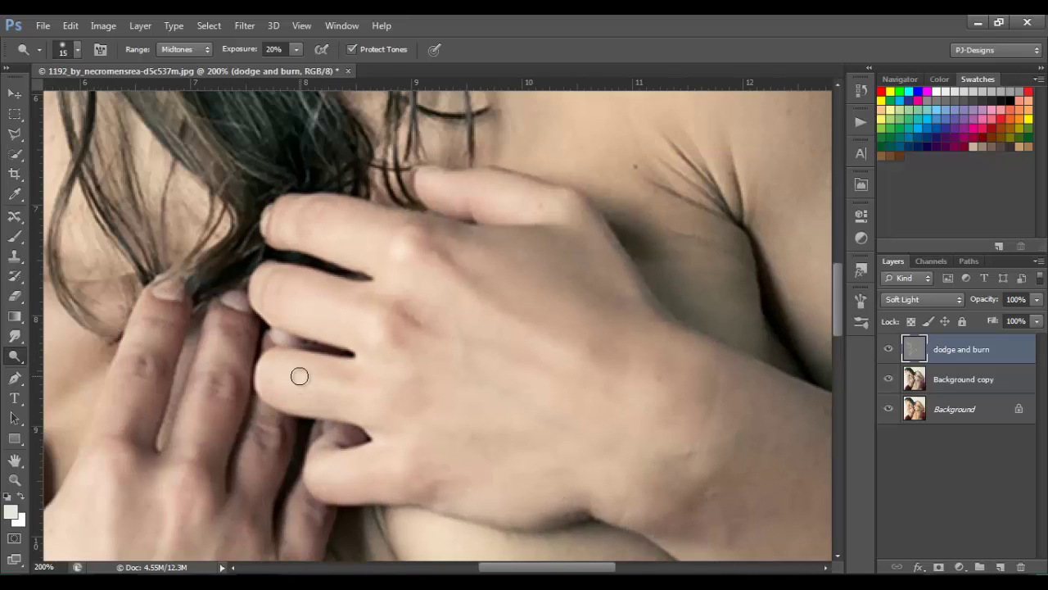
{"action": "mouse_move", "coordinate": [300, 374]}
{"action": "left_mouse_down"}
{"action": "mouse_move", "coordinate": [333, 385]}
{"action": "mouse_move", "coordinate": [288, 365]}
{"action": "mouse_move", "coordinate": [329, 394]}
{"action": "left_mouse_up"}
{"action": "key", "text": "space"}
{"action": "left_click_drag", "start_coordinate": [544, 275], "coordinate": [411, 215]}
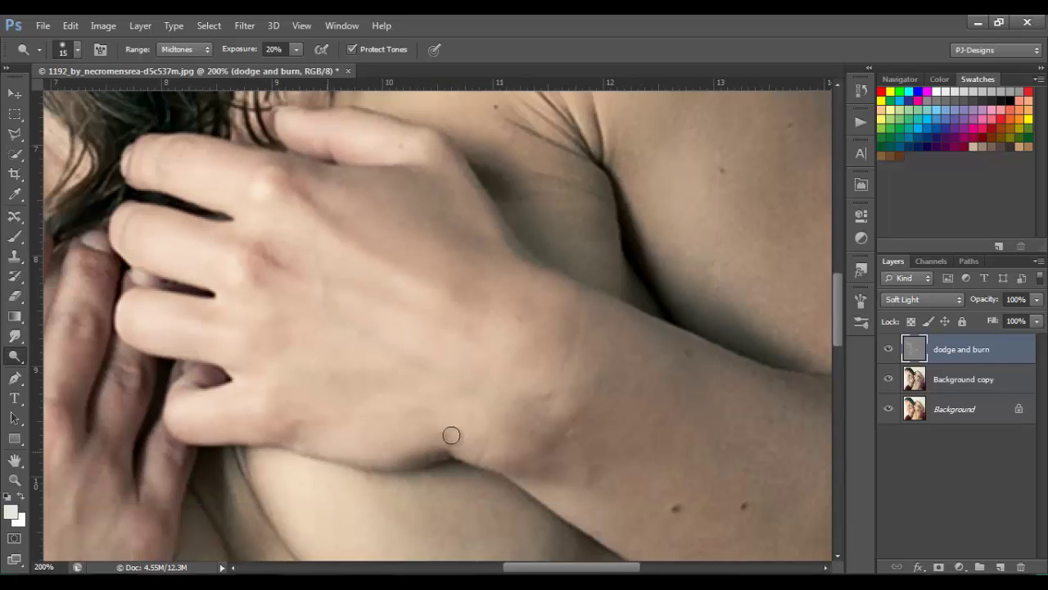
- Dodge the forearm across the chest with a 25 px brush and undo the last stroke along its lower edge
{"action": "key", "text": "ctrl+minus"}
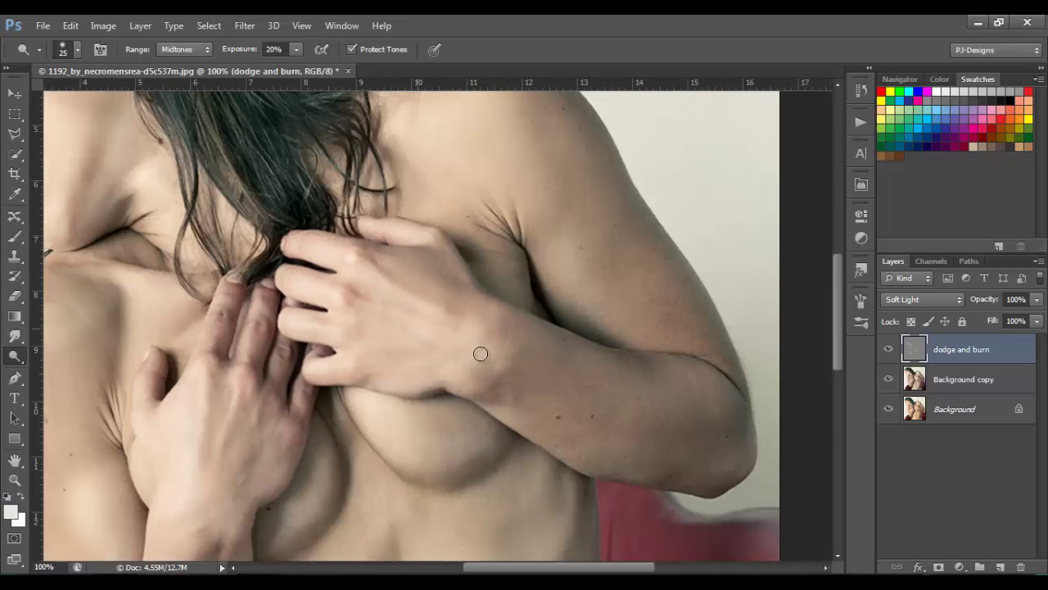
{"action": "left_click_drag", "start_coordinate": [437, 311], "coordinate": [382, 228]}
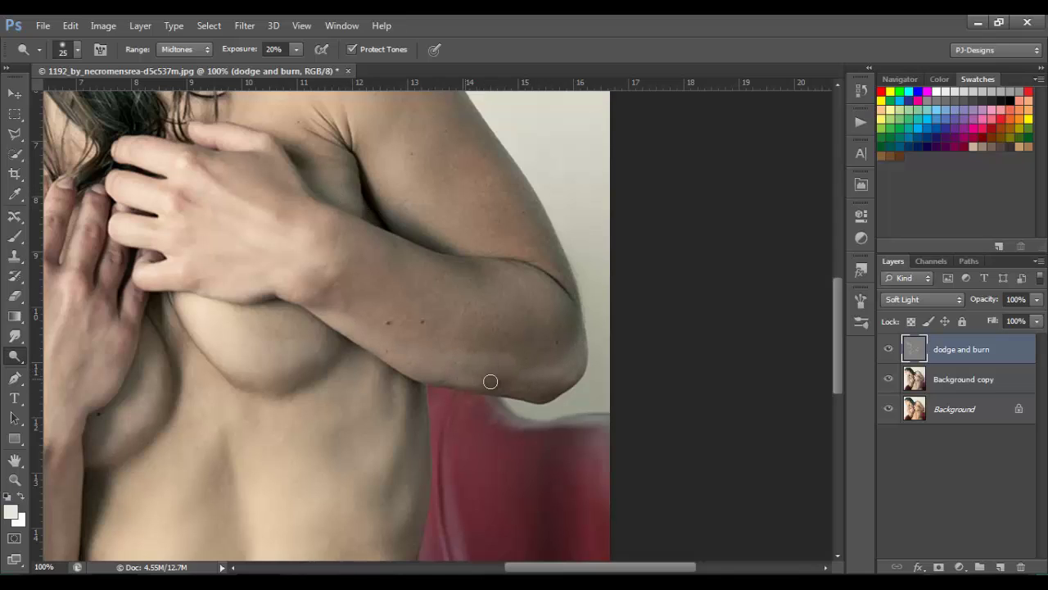
{"action": "key", "text": "ctrl+z"}
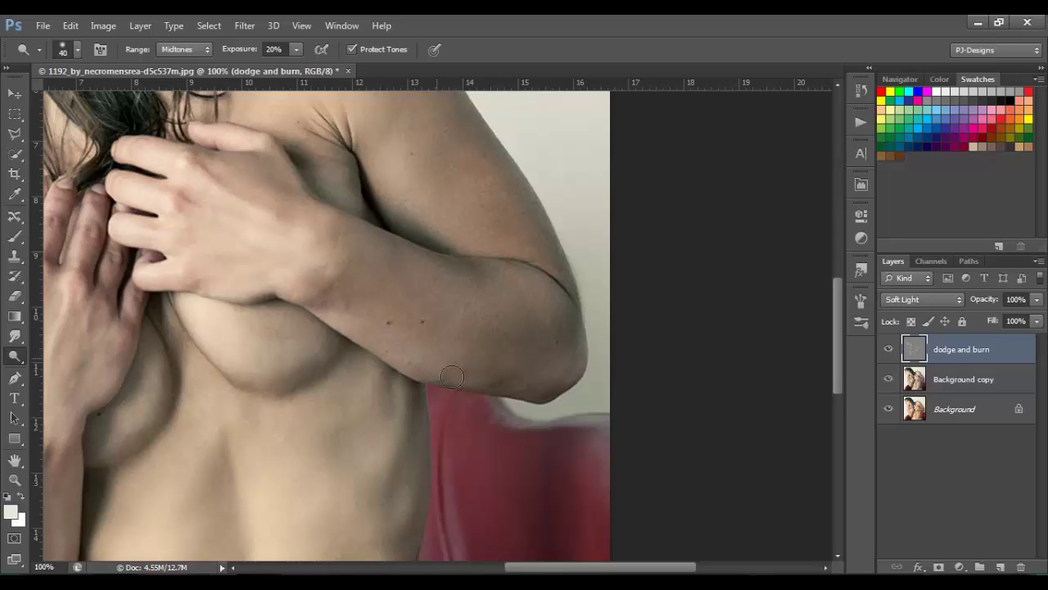
- Dodge the highlights on the upper arm and shoulder behind the hair with a 40 px brush
{"action": "scroll", "coordinate": [573, 335], "scroll_direction": "up", "scroll_amount": 3}
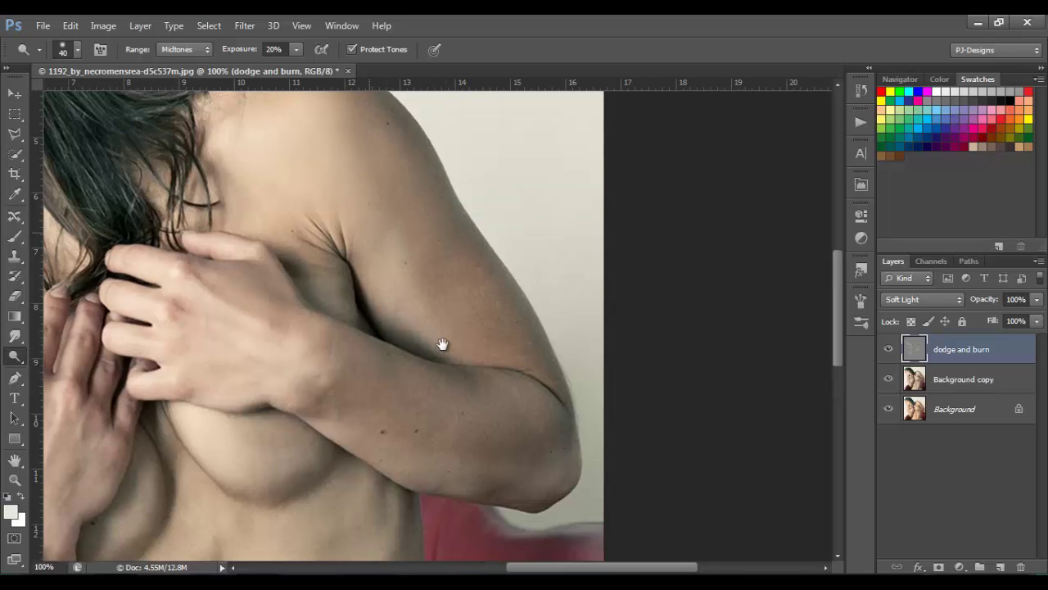
{"action": "scroll", "coordinate": [442, 347], "scroll_direction": "up", "scroll_amount": 2}
{"action": "scroll", "coordinate": [442, 346], "scroll_direction": "left", "scroll_amount": 2}
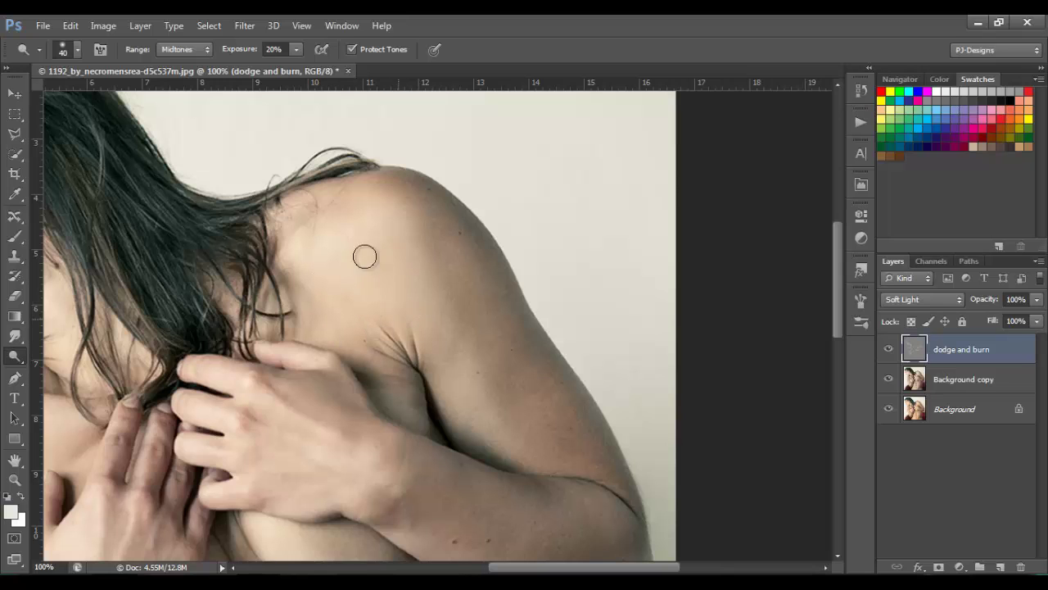
- Dodge the highlights of the abdominal muscles and around the navel, reducing the brush from 40 to 25 px
{"action": "key", "text": "space"}
{"action": "left_click_drag", "start_coordinate": [365, 362], "coordinate": [604, 176]}
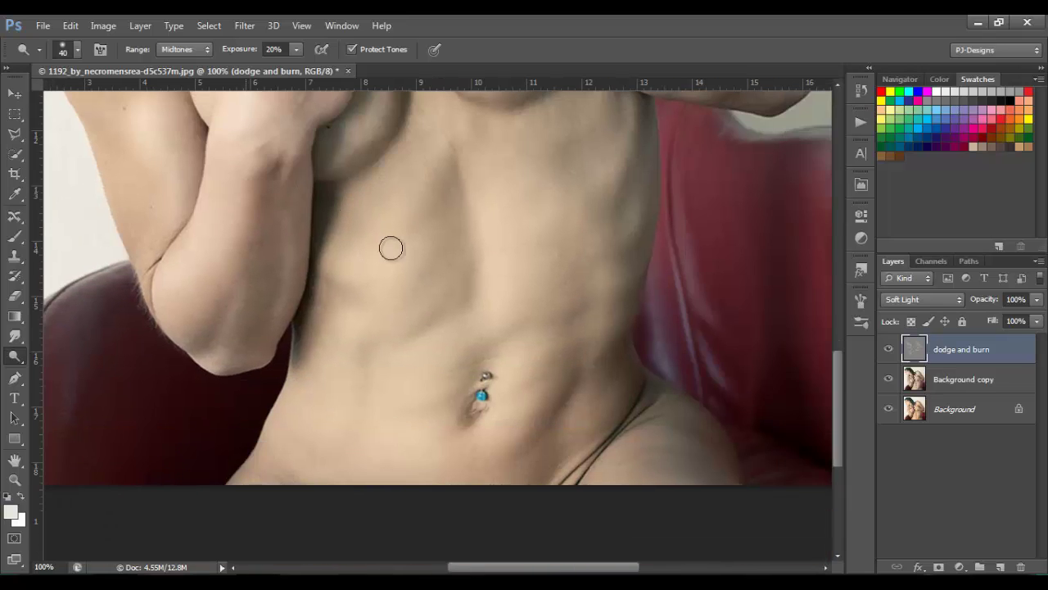
{"action": "key", "text": "space"}
{"action": "left_click_drag", "start_coordinate": [391, 248], "coordinate": [385, 278]}
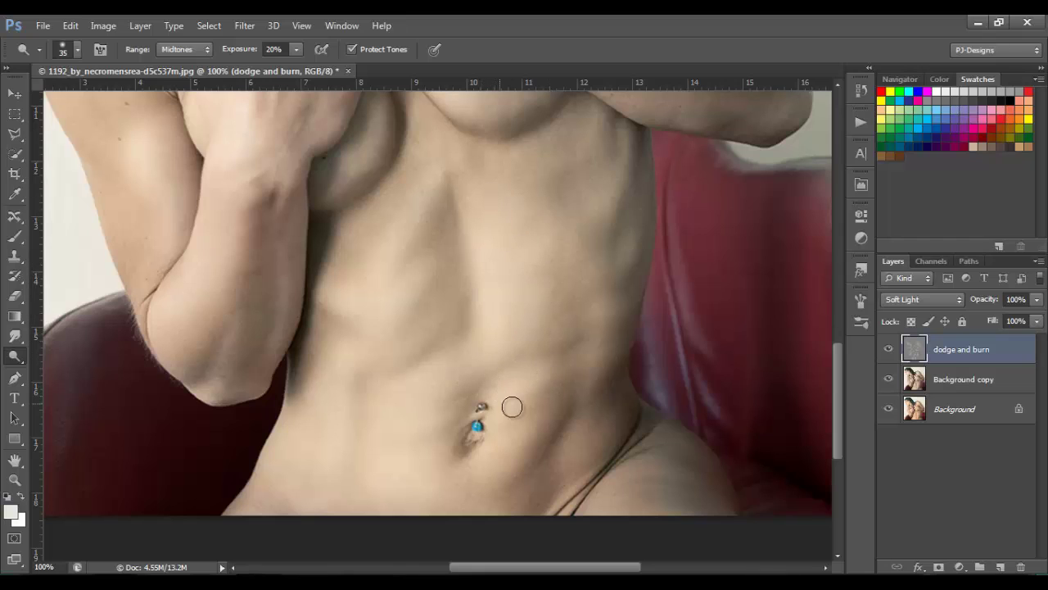
{"action": "key", "text": "bracketleft"}
{"action": "left_click_drag", "start_coordinate": [494, 456], "coordinate": [597, 415]}
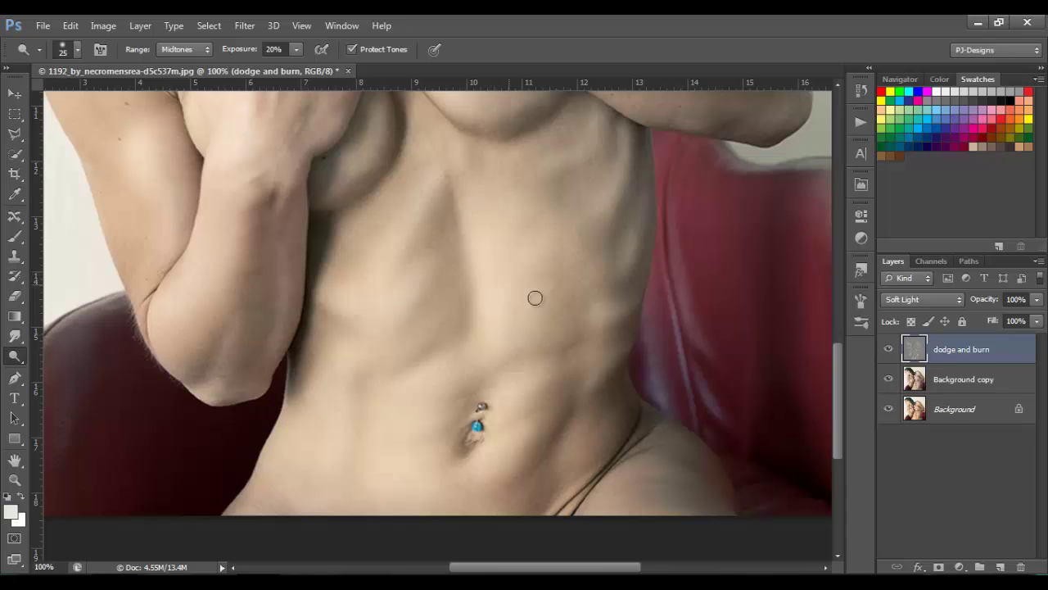
- Dodge the highlights along the side of the waist and the thigh with a 20 px brush
{"action": "scroll", "coordinate": [604, 235], "scroll_direction": "down", "scroll_amount": 3}
{"action": "left_click_drag", "start_coordinate": [604, 368], "coordinate": [609, 474]}
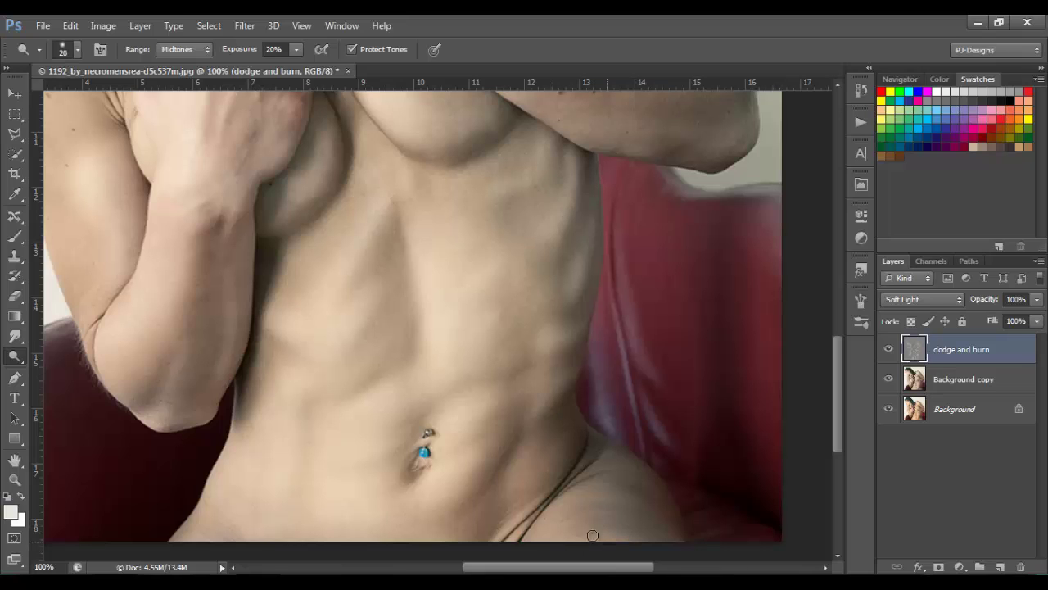
{"action": "key", "text": "ctrl+0"}
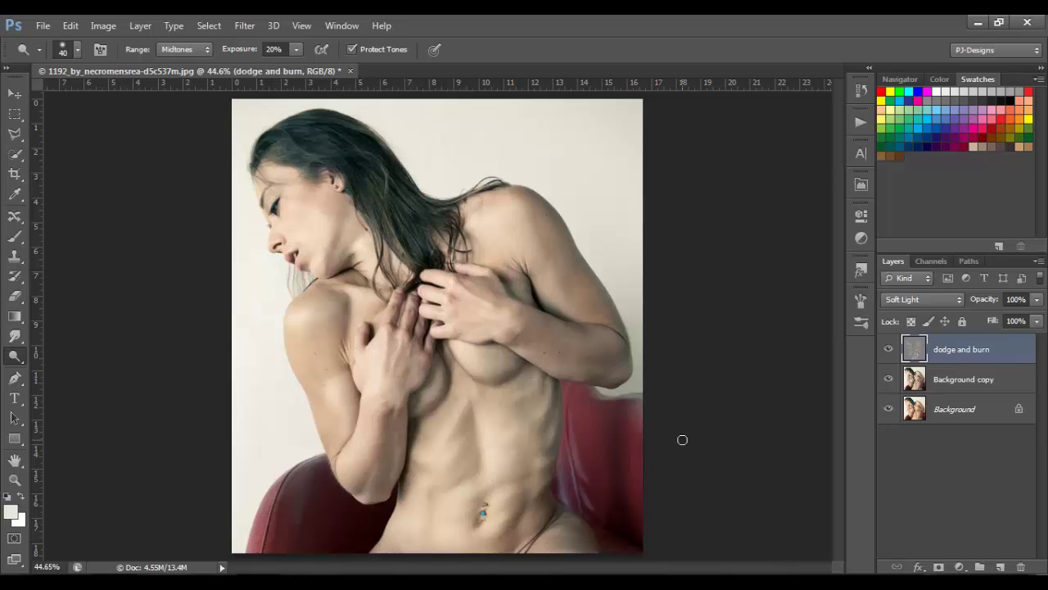
- Switch to the Burn tool and darken the shadows along the jaw and neck, reducing the brush from 35 to 20 px
{"action": "left_click", "coordinate": [17, 363]}
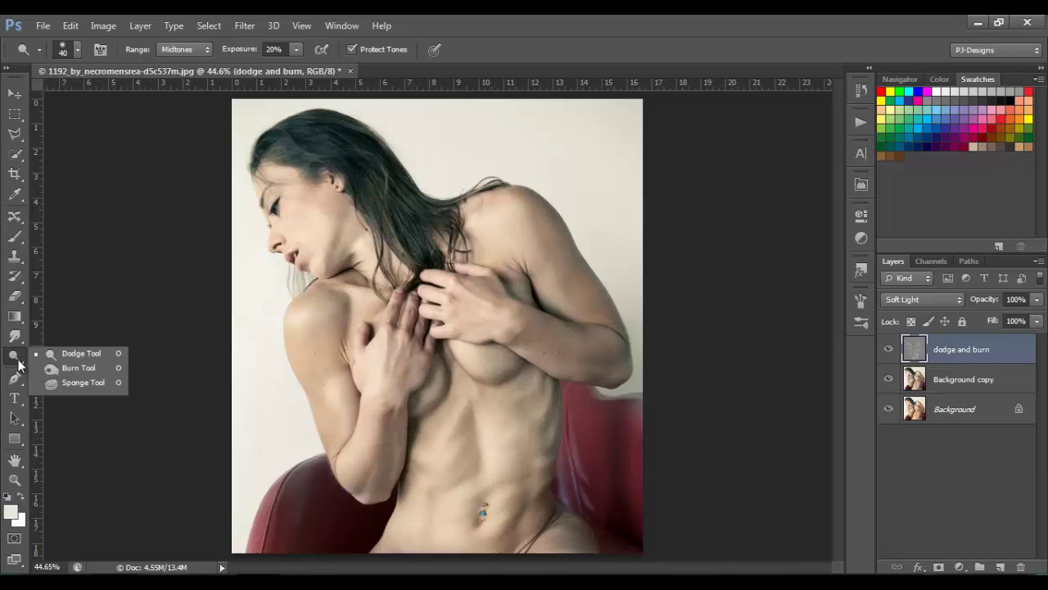
{"action": "left_click", "coordinate": [78, 368]}
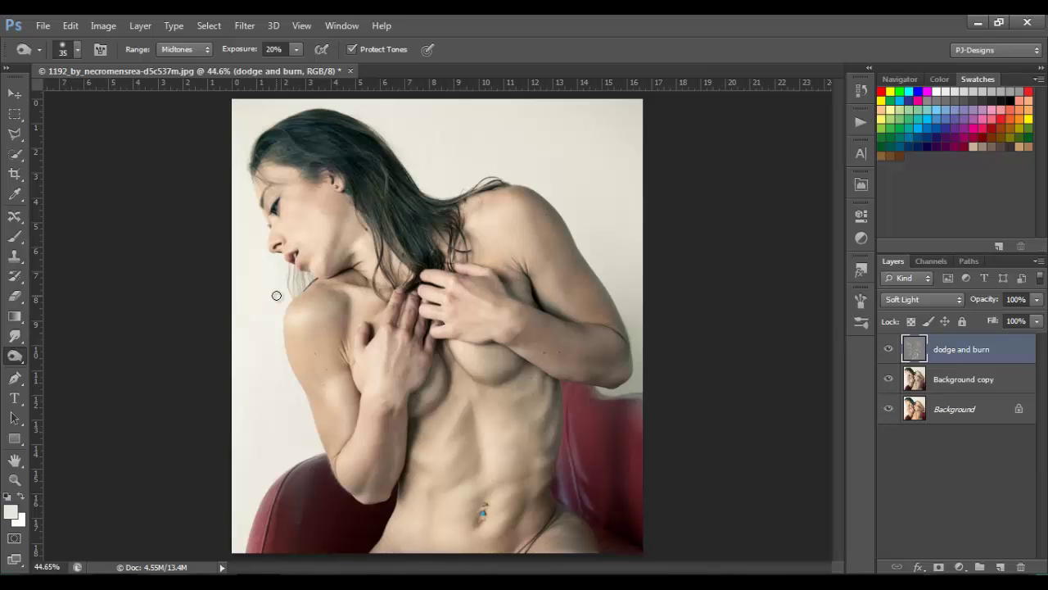
{"action": "scroll", "coordinate": [278, 303], "scroll_direction": "up", "scroll_amount": 2, "text": "alt"}
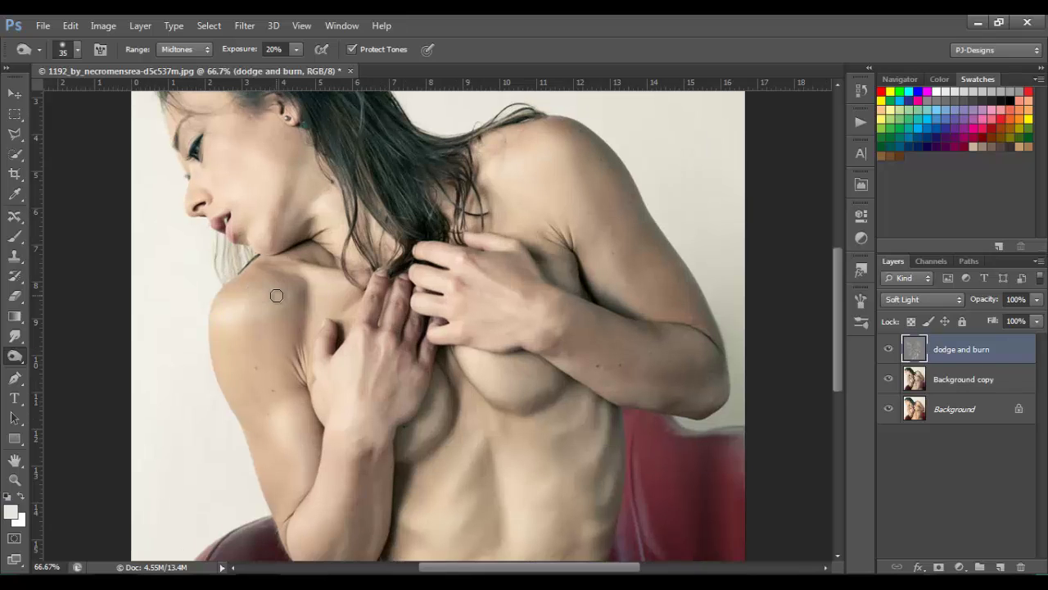
{"action": "scroll", "coordinate": [277, 298], "scroll_direction": "up", "scroll_amount": 1}
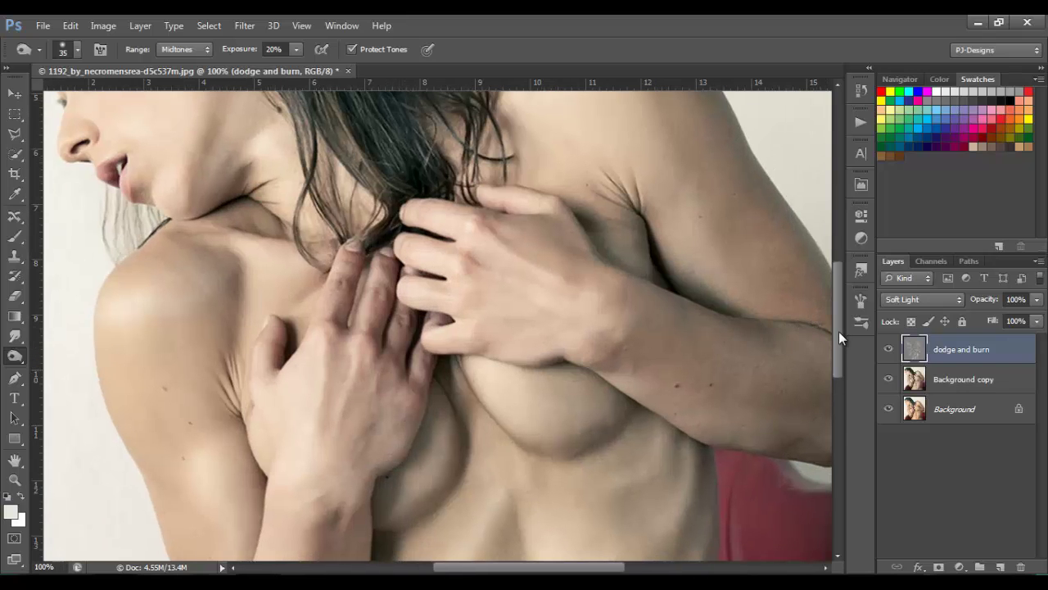
{"action": "left_click_drag", "start_coordinate": [839, 331], "coordinate": [839, 277]}
{"action": "scroll", "coordinate": [839, 281], "scroll_direction": "up", "scroll_amount": 1}
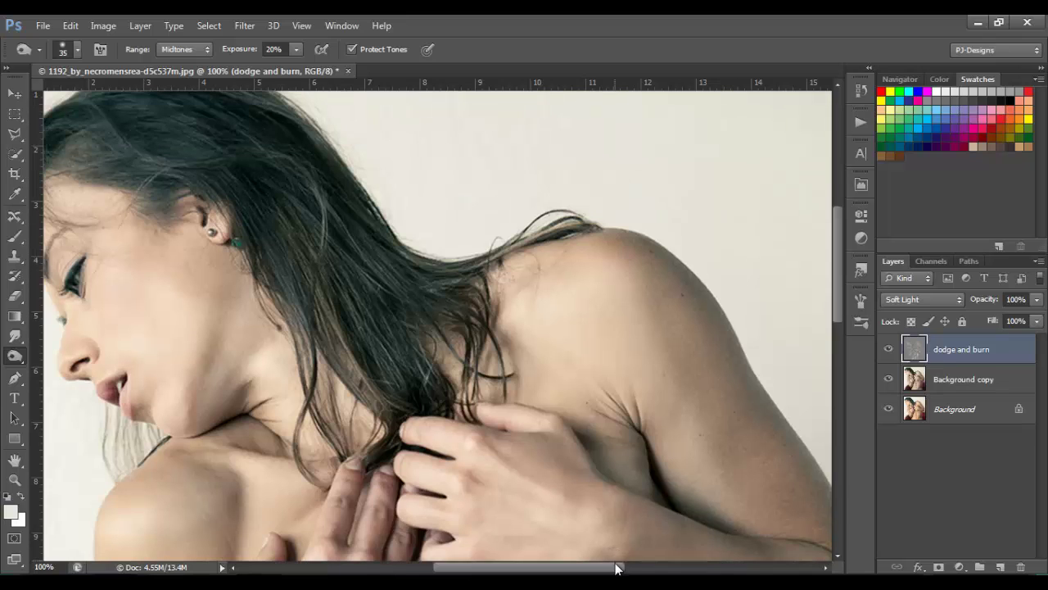
{"action": "left_click_drag", "start_coordinate": [613, 569], "coordinate": [568, 569]}
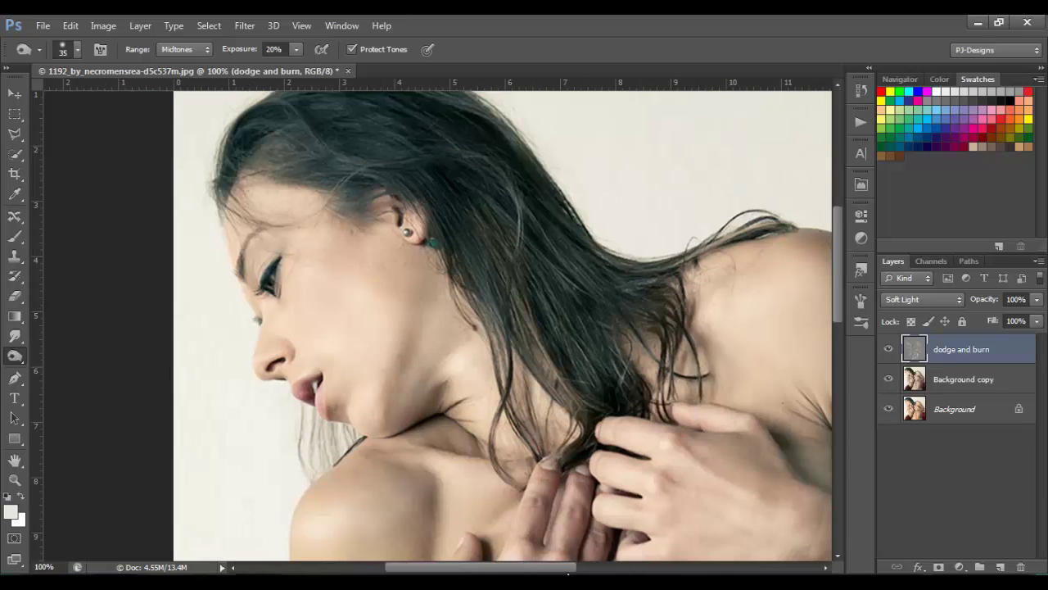
{"action": "scroll", "coordinate": [438, 328], "scroll_direction": "up", "scroll_amount": 1}
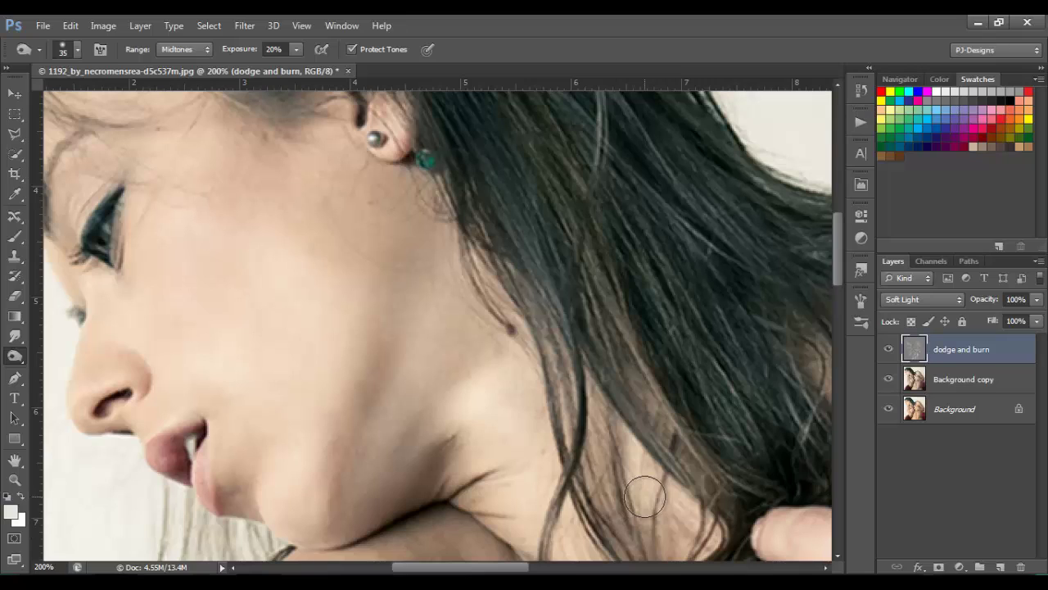
{"action": "key", "text": "bracketleft"}
{"action": "key", "text": "bracketleft"}
{"action": "key", "text": "bracketleft"}
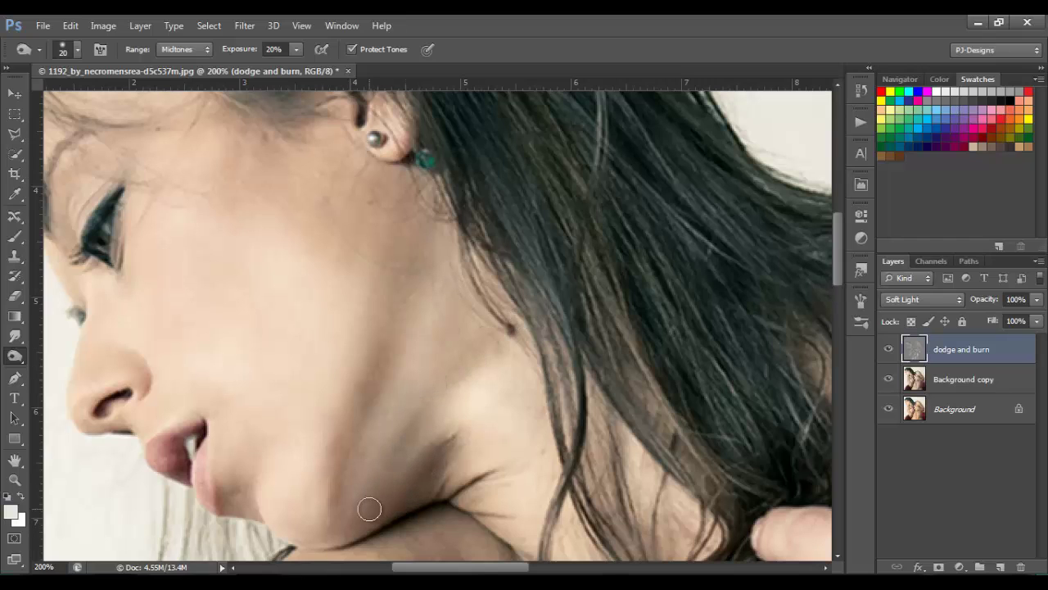
- Burn the fine facial shadows around the lips, eyebrow and ear with a 10 px brush
{"action": "scroll", "coordinate": [370, 510], "scroll_direction": "left", "scroll_amount": 5}
{"action": "scroll", "coordinate": [426, 426], "scroll_direction": "down", "scroll_amount": 2}
{"action": "key", "text": "bracketleft"}
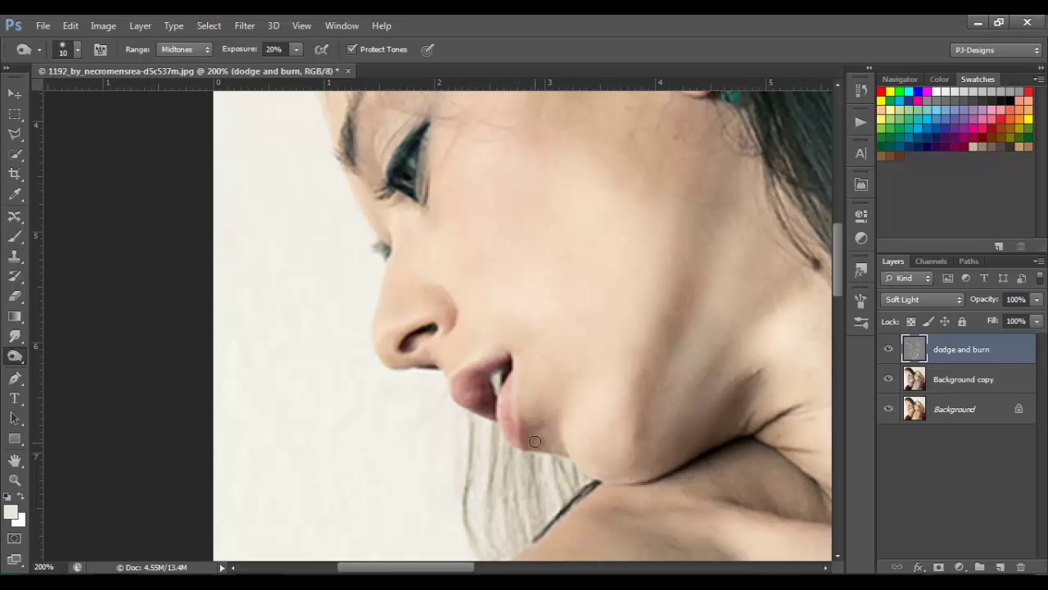
{"action": "scroll", "coordinate": [400, 360], "scroll_direction": "up", "scroll_amount": 3}
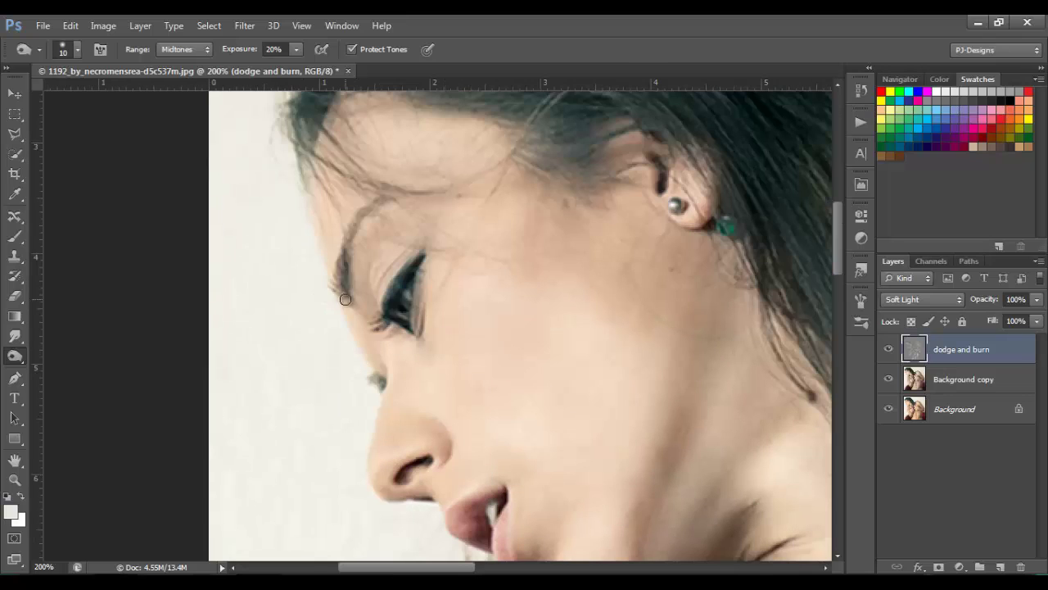
{"action": "left_click_drag", "start_coordinate": [622, 198], "coordinate": [373, 326]}
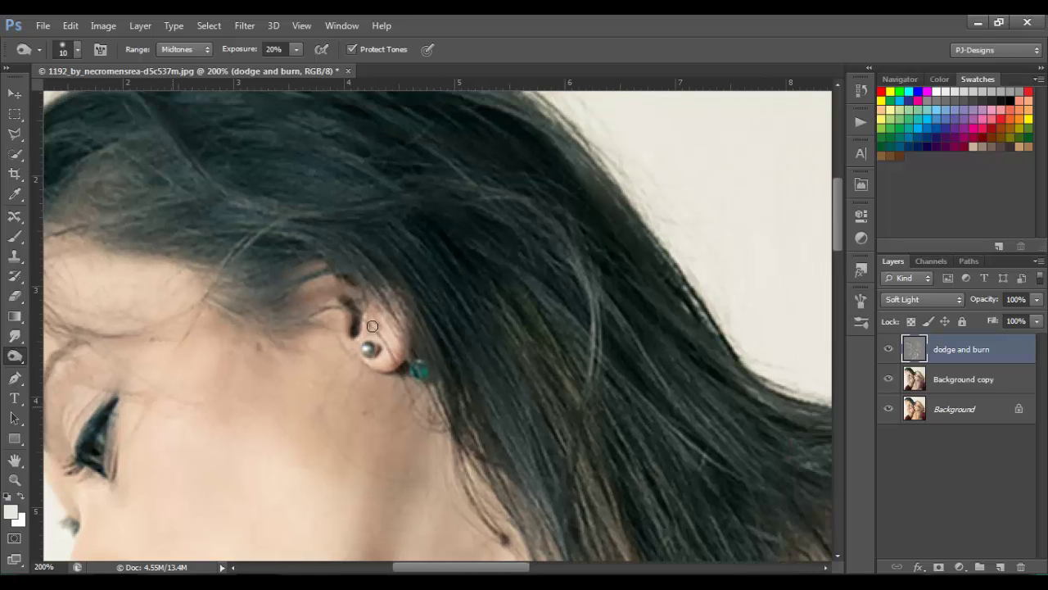
{"action": "scroll", "coordinate": [537, 383], "scroll_direction": "down", "scroll_amount": 1}
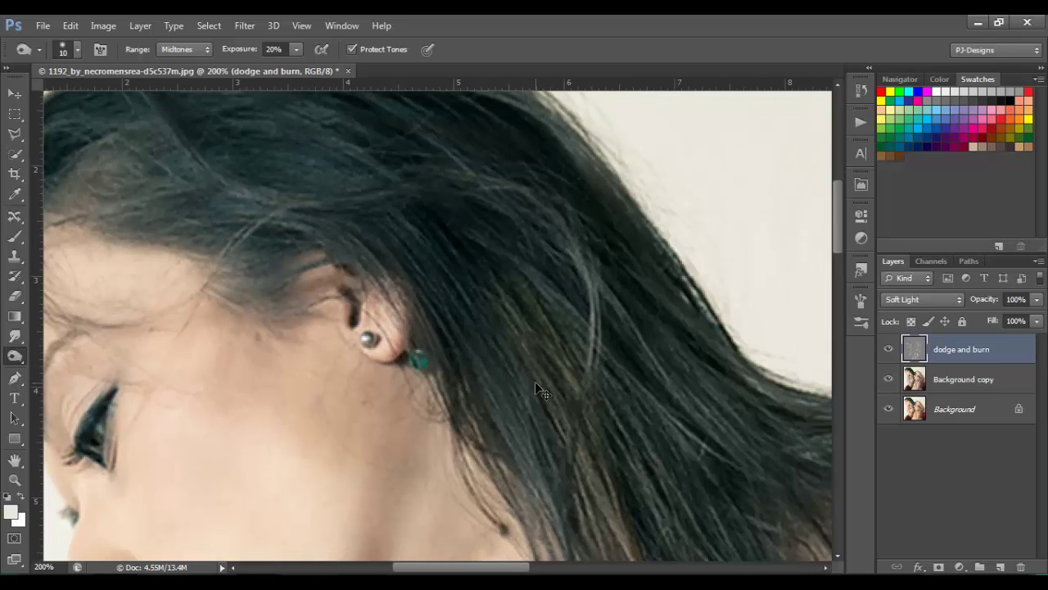
- Burn the shadows of the front shoulder and collarbone below the chin with a 30 px brush
{"action": "key", "text": "ctrl+minus"}
{"action": "scroll", "coordinate": [540, 344], "scroll_direction": "down", "scroll_amount": 5}
{"action": "key", "text": "bracketright"}
{"action": "key", "text": "bracketright"}
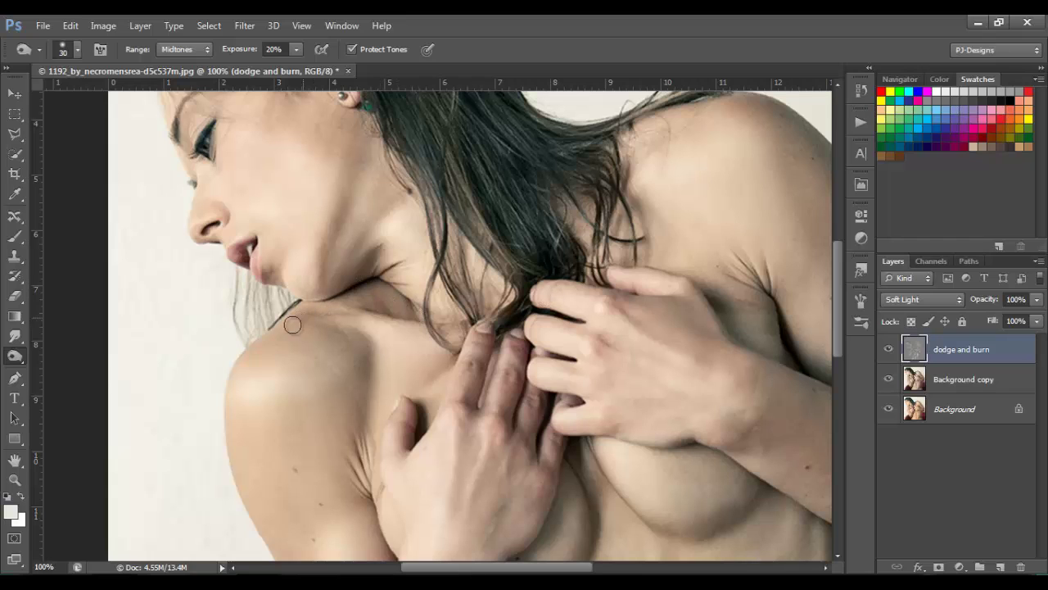
{"action": "scroll", "coordinate": [368, 351], "scroll_direction": "down", "scroll_amount": 4}
{"action": "scroll", "coordinate": [412, 273], "scroll_direction": "left", "scroll_amount": 1}
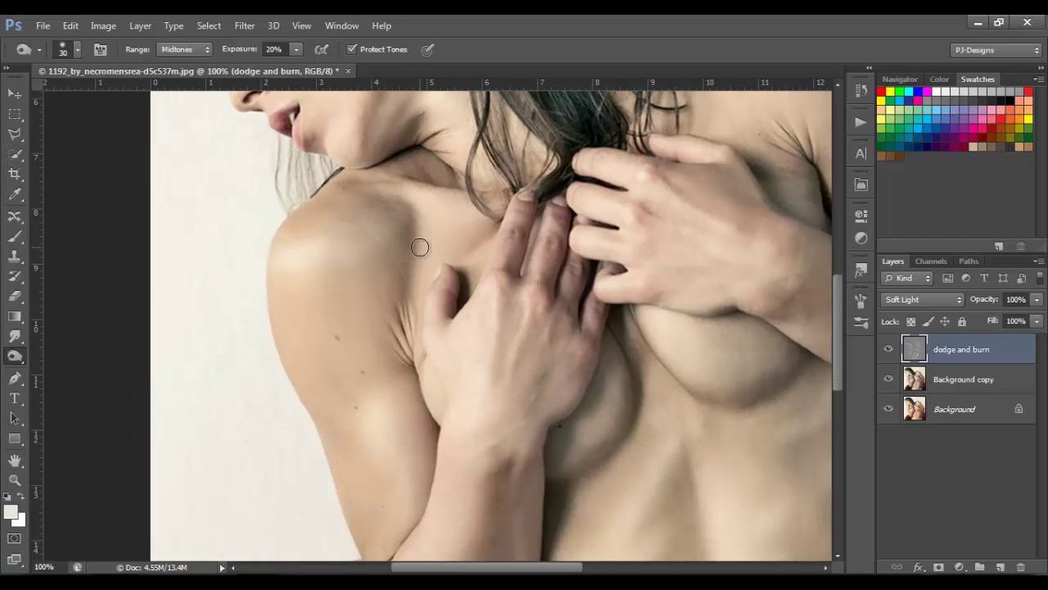
- Burn the shaded areas of the front upper arm and raised forearm with a 50 px brush
{"action": "key", "text": "bracketright"}
{"action": "key", "text": "bracketright"}
{"action": "scroll", "coordinate": [352, 171], "scroll_direction": "down", "scroll_amount": 4}
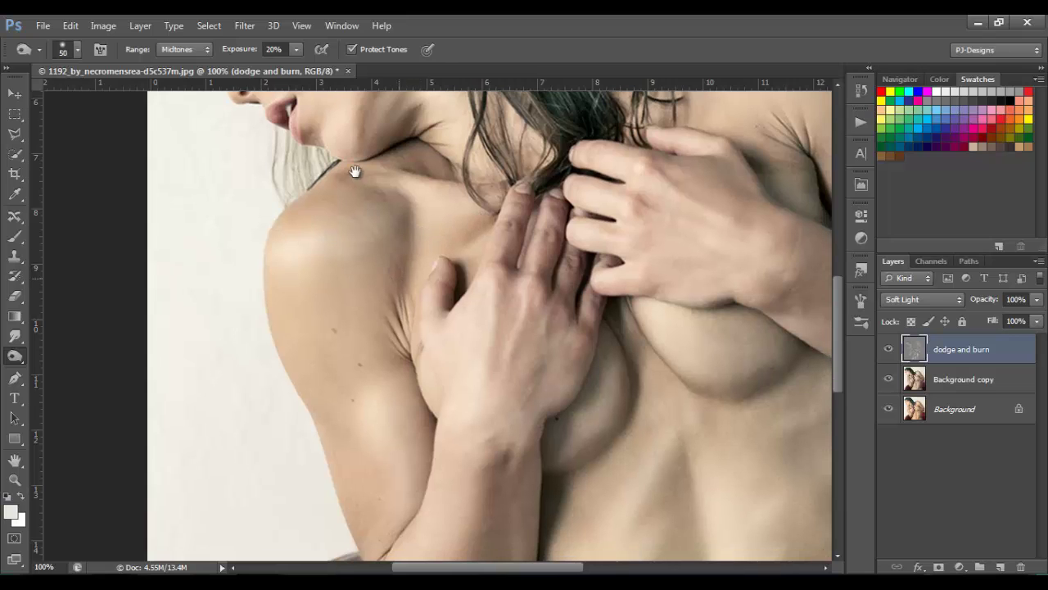
{"action": "scroll", "coordinate": [355, 161], "scroll_direction": "right", "scroll_amount": 1}
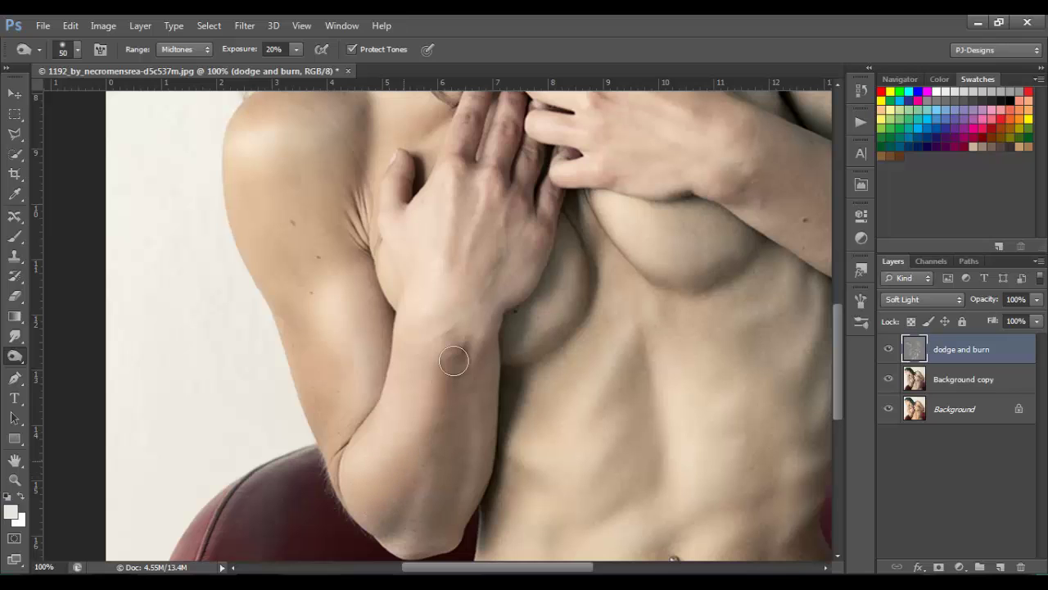
- Burn the shadows on the torso beneath the crossed forearm with a 25 px brush
{"action": "scroll", "coordinate": [476, 344], "scroll_direction": "up", "scroll_amount": 7}
{"action": "scroll", "coordinate": [476, 344], "scroll_direction": "right", "scroll_amount": 2}
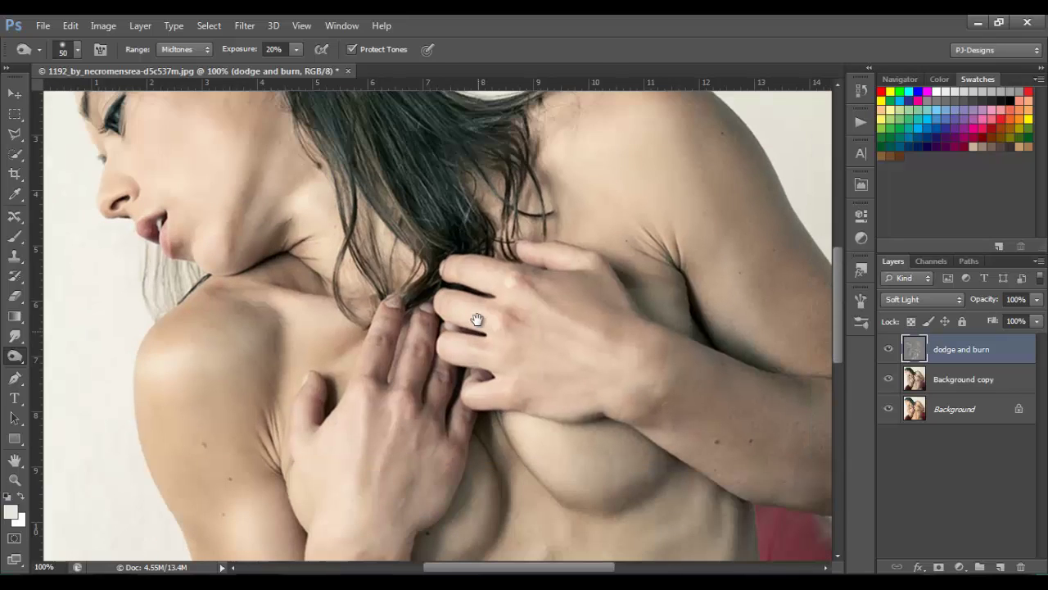
{"action": "scroll", "coordinate": [476, 344], "scroll_direction": "down", "scroll_amount": 3}
{"action": "key", "text": "["}
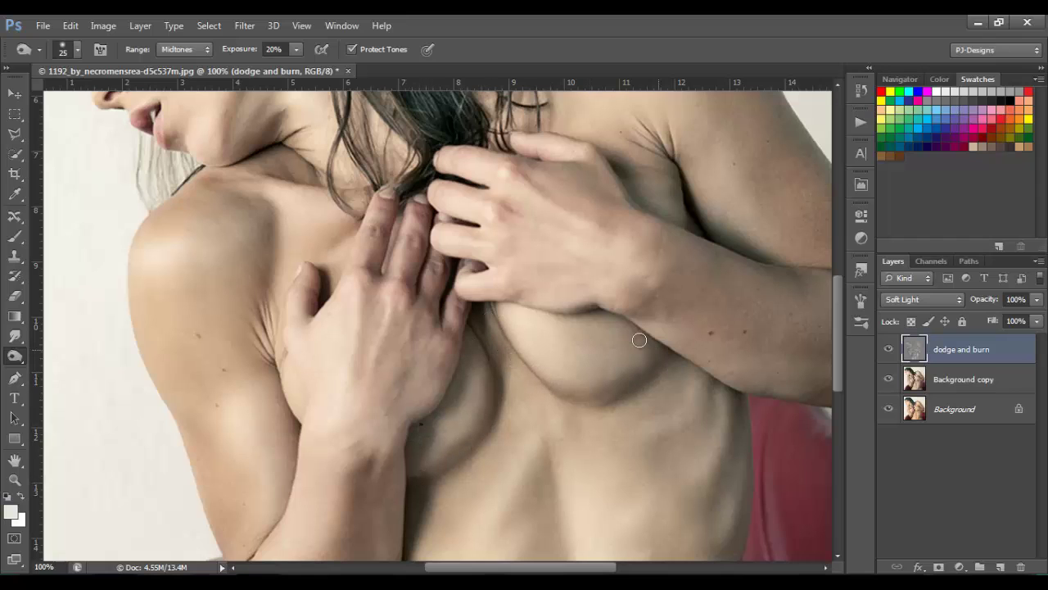
- Burn the shadows on the back of the lower hand and between its fingers with a 10 to 15 px brush
{"action": "key", "text": "ctrl+plus"}
{"action": "key", "text": "["}
{"action": "key", "text": "["}
{"action": "key", "text": "["}
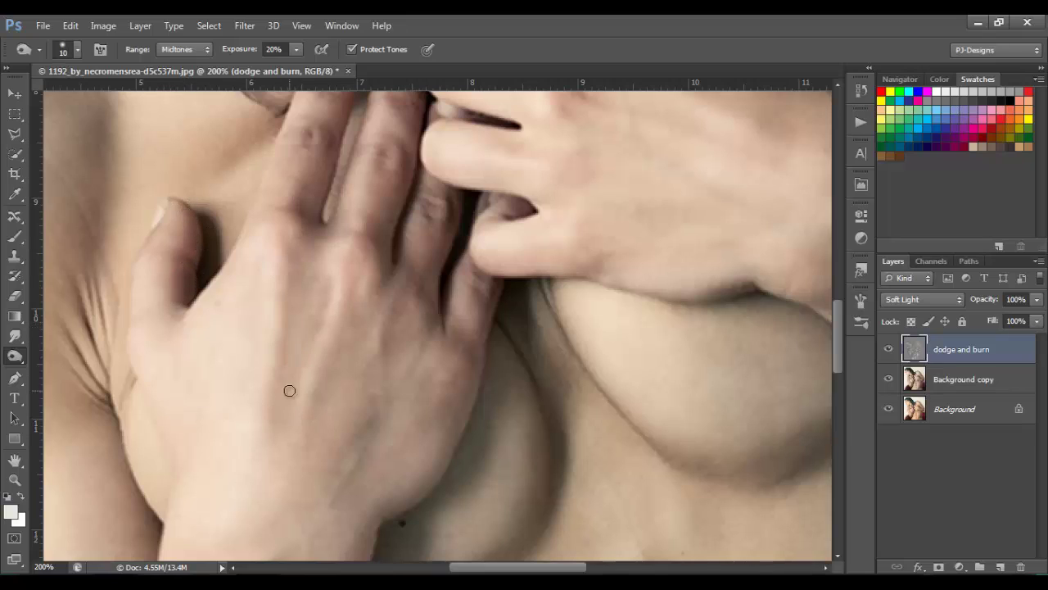
{"action": "left_click_drag", "start_coordinate": [427, 428], "coordinate": [390, 559]}
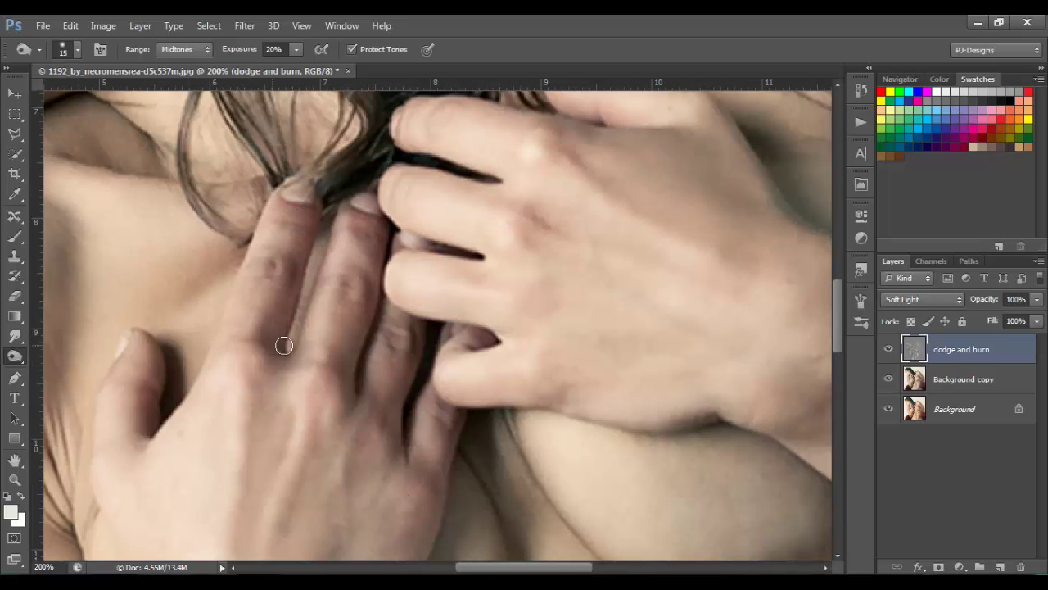
{"action": "key", "text": "bracketright"}
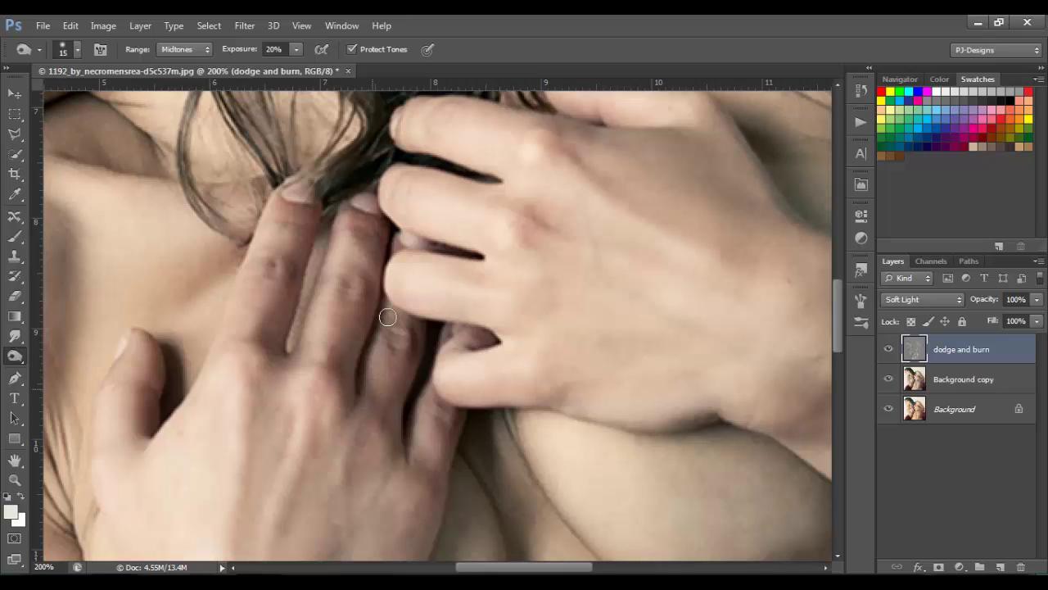
{"action": "left_click_drag", "start_coordinate": [389, 318], "coordinate": [375, 379]}
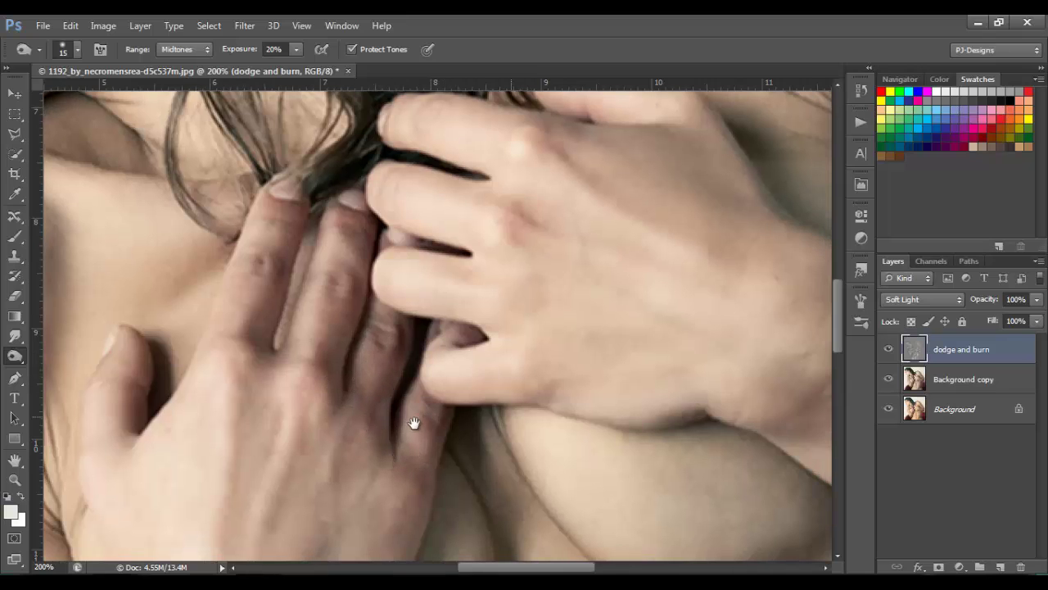
- Burn the shadows around the knuckles, tendons and wrist of the upper hand with a 15 px brush
{"action": "left_click_drag", "start_coordinate": [508, 217], "coordinate": [289, 233]}
{"action": "key", "text": "ctrl+r"}
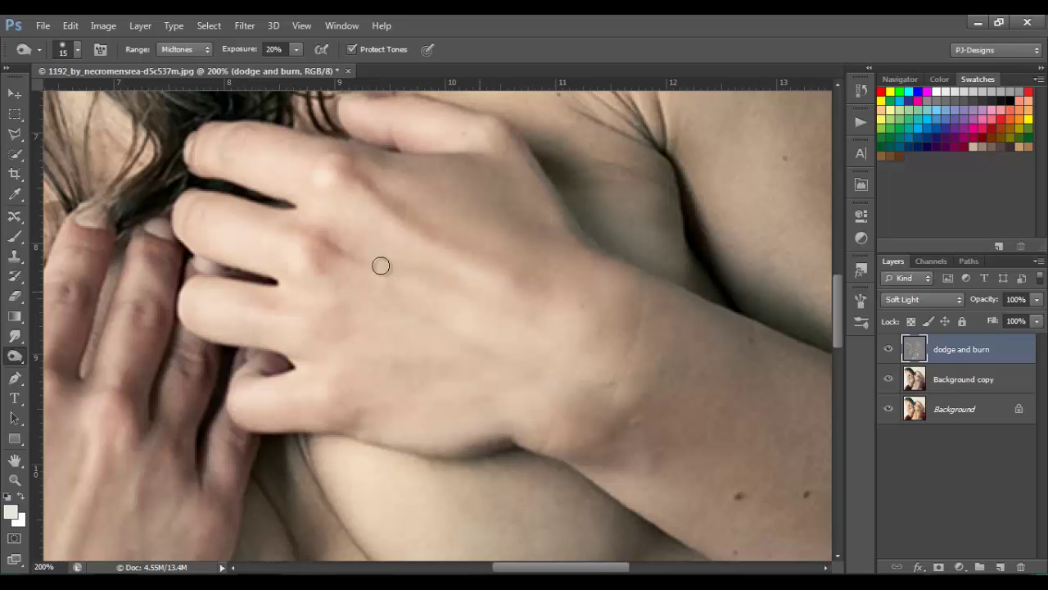
{"action": "left_click_drag", "start_coordinate": [521, 309], "coordinate": [509, 305]}
{"action": "key", "text": "ctrl+minus"}
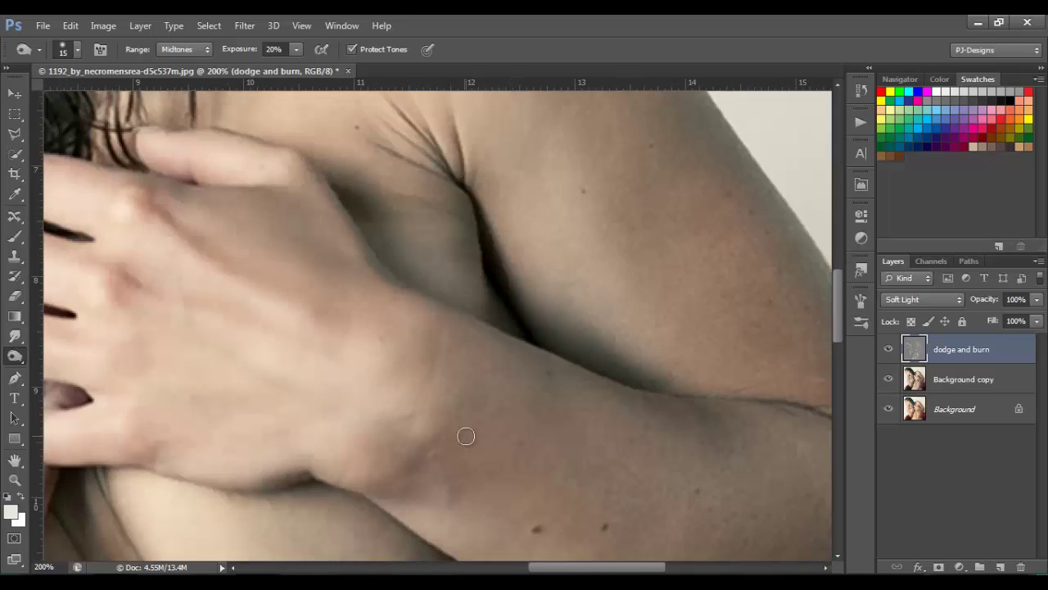
- Burn the shadows of the crossed forearm, upper arm, shoulder and armpit, enlarging the brush from 30 to 50 px
{"action": "key", "text": "bracketright"}
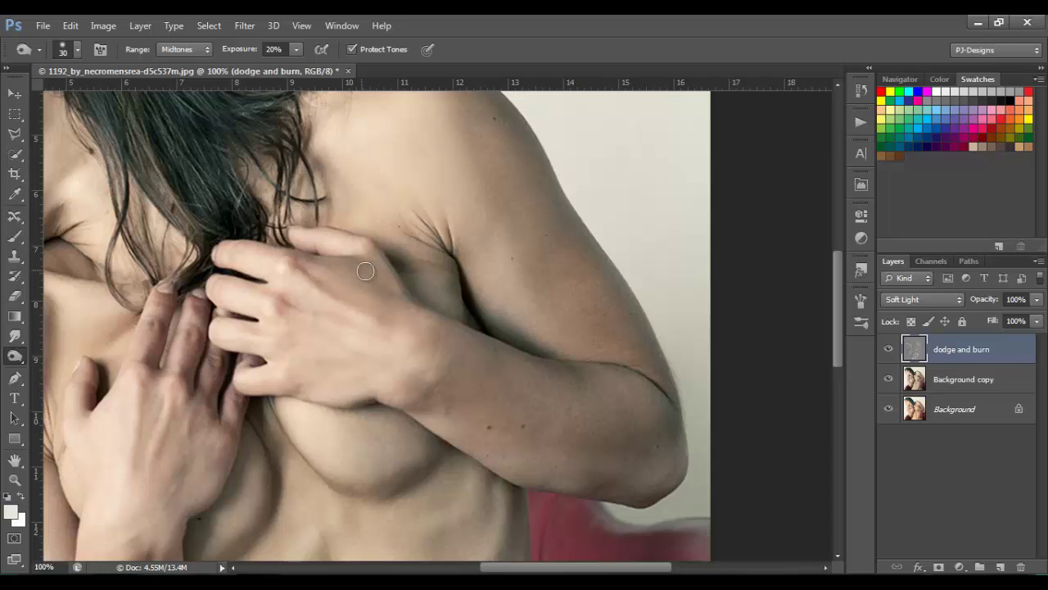
{"action": "key", "text": "bracketright"}
{"action": "key", "text": "bracketright"}
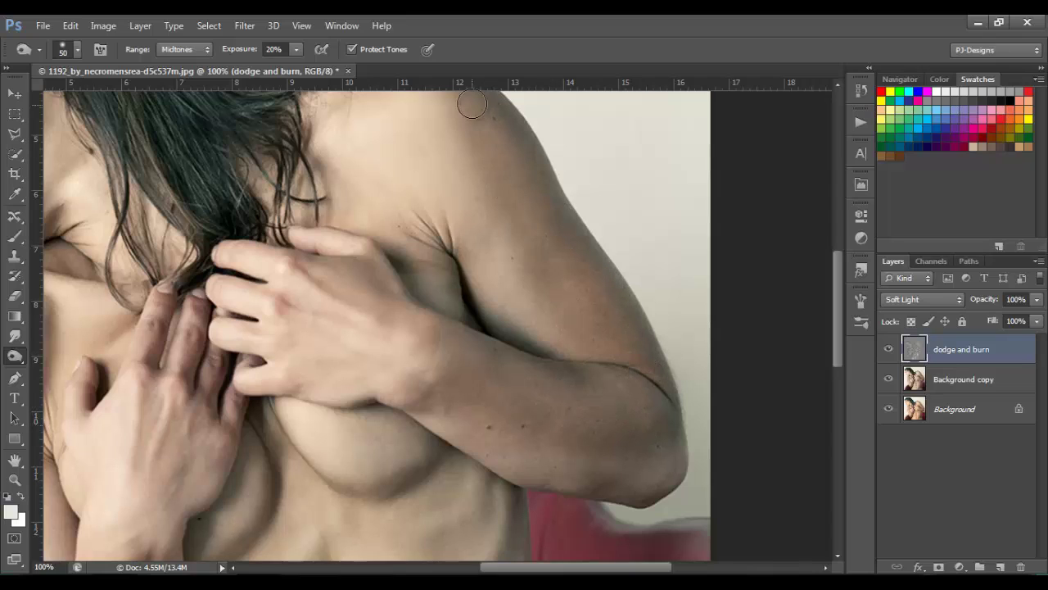
{"action": "scroll", "coordinate": [644, 415], "scroll_direction": "up", "scroll_amount": 5}
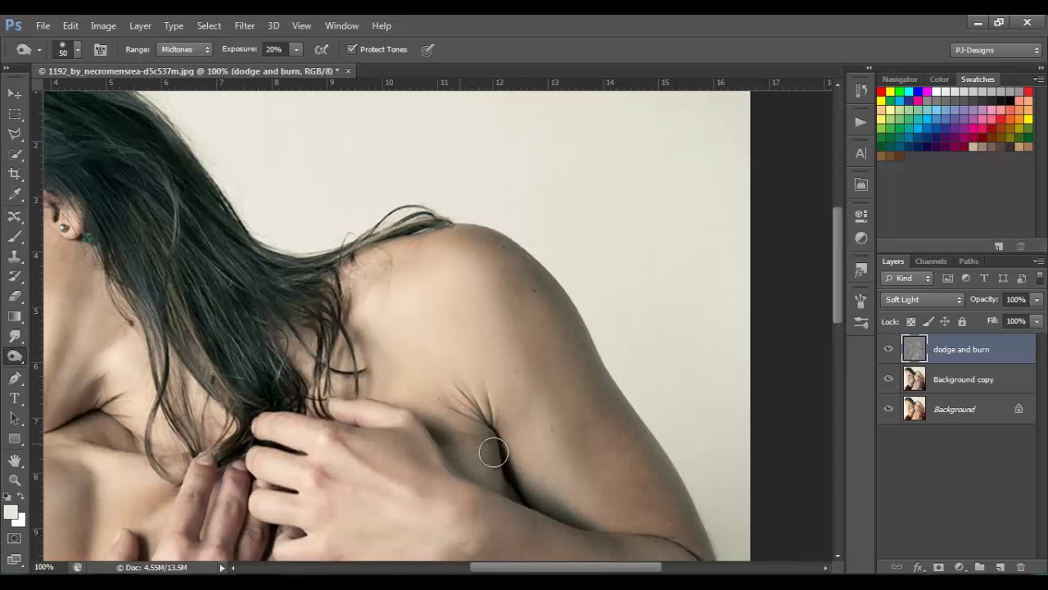
{"action": "left_click_drag", "start_coordinate": [494, 451], "coordinate": [581, 421]}
- Burn the creases between the abdominal muscles and along the waist with brush sizes between 20 and 45 px
{"action": "mouse_move", "coordinate": [637, 444]}
{"action": "left_mouse_down"}
{"action": "mouse_move", "coordinate": [585, 281]}
{"action": "mouse_move", "coordinate": [640, 208]}
{"action": "mouse_move", "coordinate": [630, 351]}
{"action": "left_mouse_up"}
{"action": "key", "text": "bracketleft"}
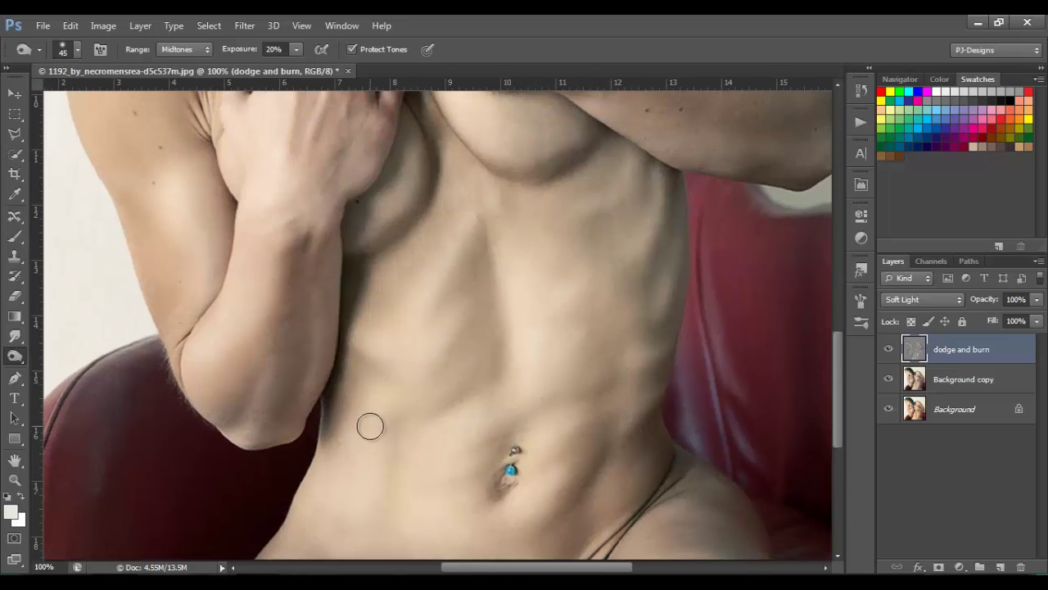
{"action": "key", "text": "bracketleft"}
{"action": "key", "text": "bracketleft"}
{"action": "key", "text": "bracketleft"}
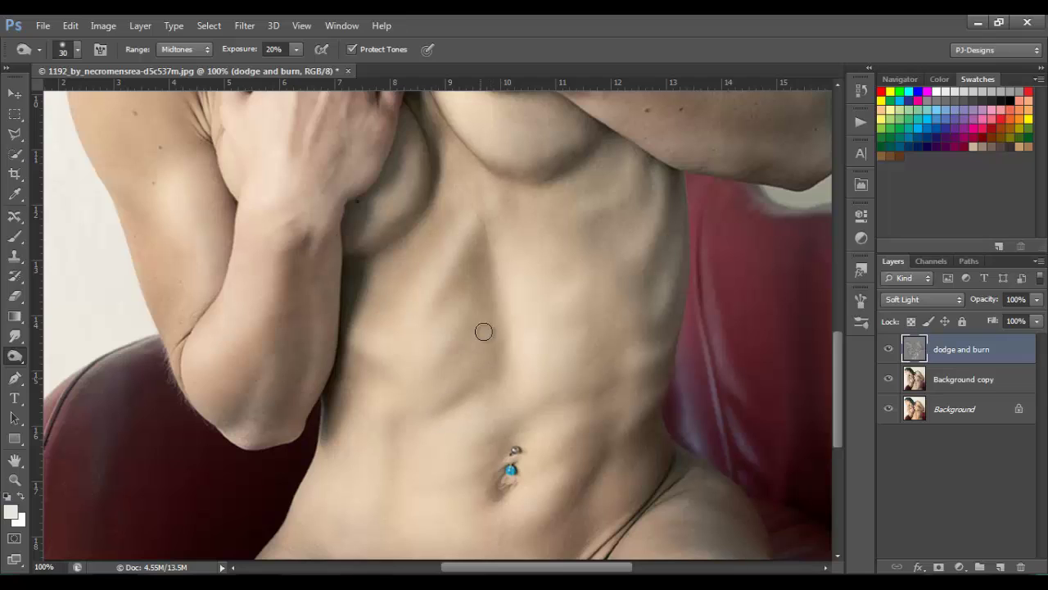
{"action": "left_click_drag", "start_coordinate": [468, 316], "coordinate": [326, 312]}
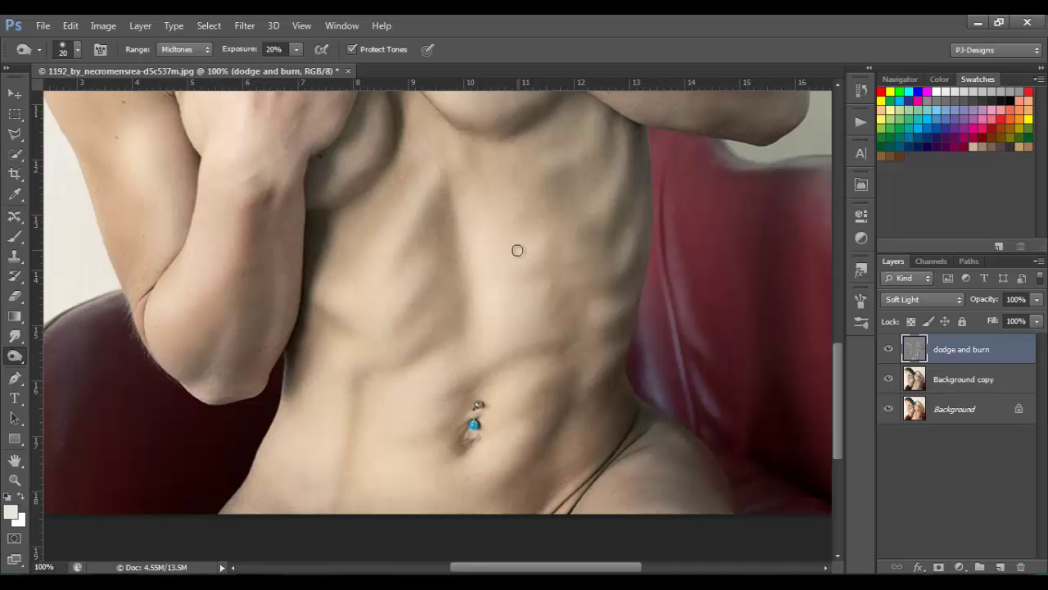
{"action": "key", "text": "bracketright"}
{"action": "key", "text": "bracketright"}
{"action": "key", "text": "ctrl+0"}
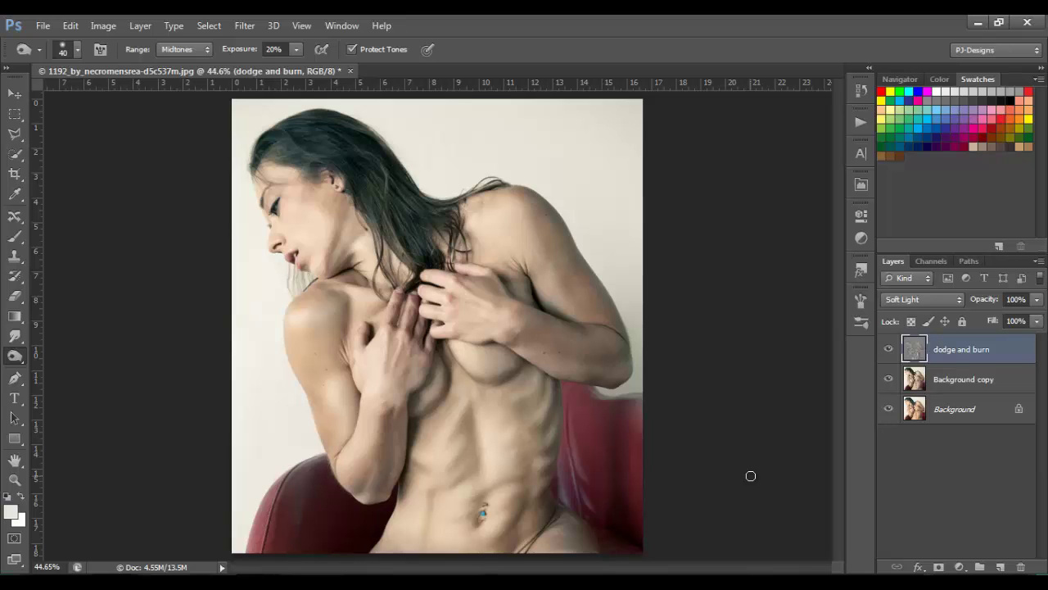
- Compare the photo before and after by toggling the visibility of the "dodge and burn" layer, leaving it visible
{"action": "left_click", "coordinate": [890, 350]}
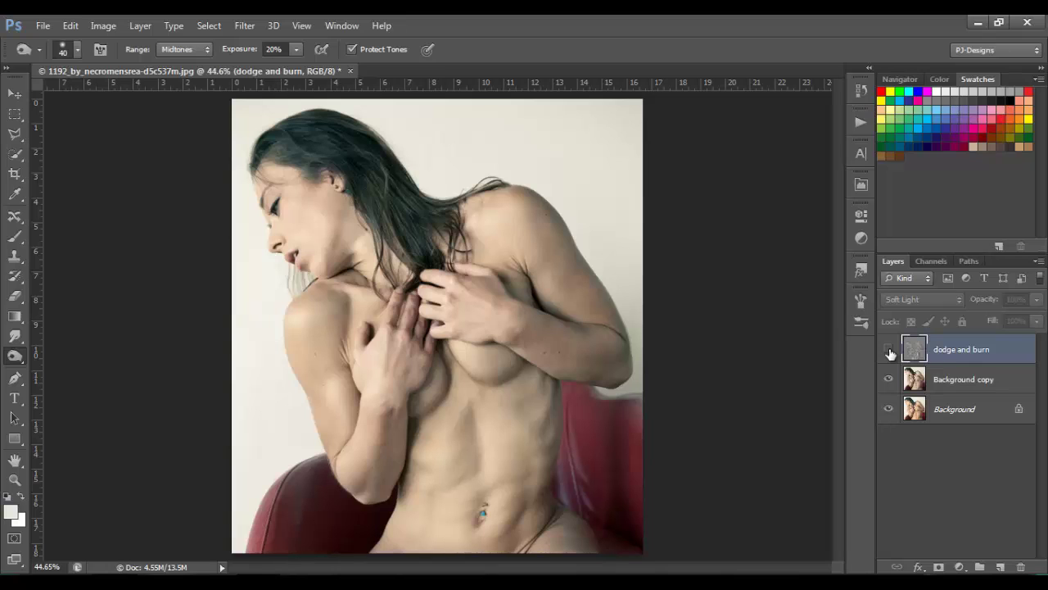
{"action": "left_click", "coordinate": [889, 351]}
{"action": "left_click", "coordinate": [889, 351]}
{"action": "left_click", "coordinate": [890, 350]}
{"action": "left_click", "coordinate": [890, 350]}
{"action": "left_click", "coordinate": [890, 351]}
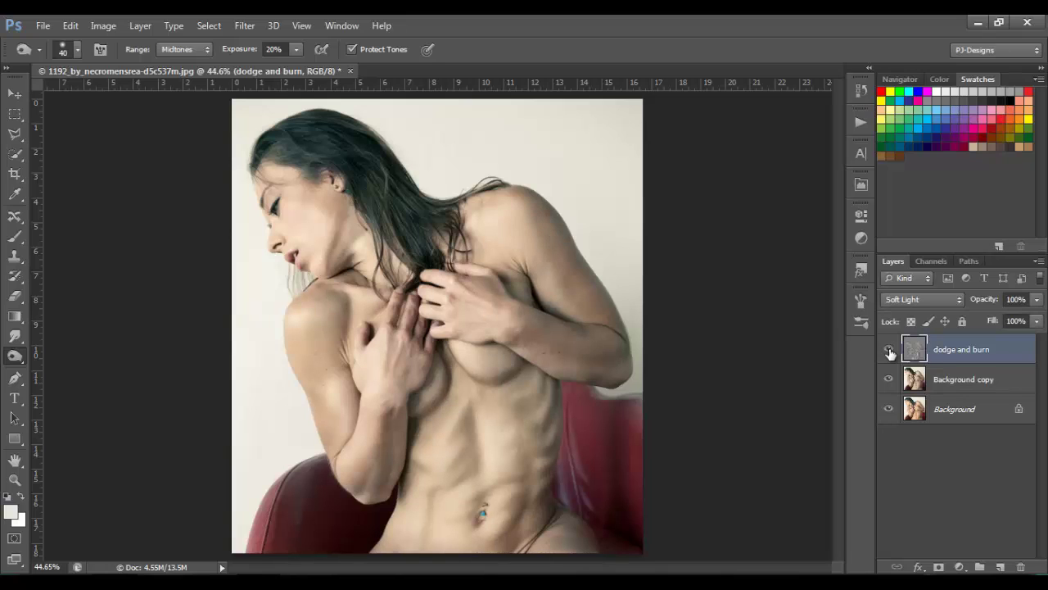
{"action": "left_click", "coordinate": [889, 351]}
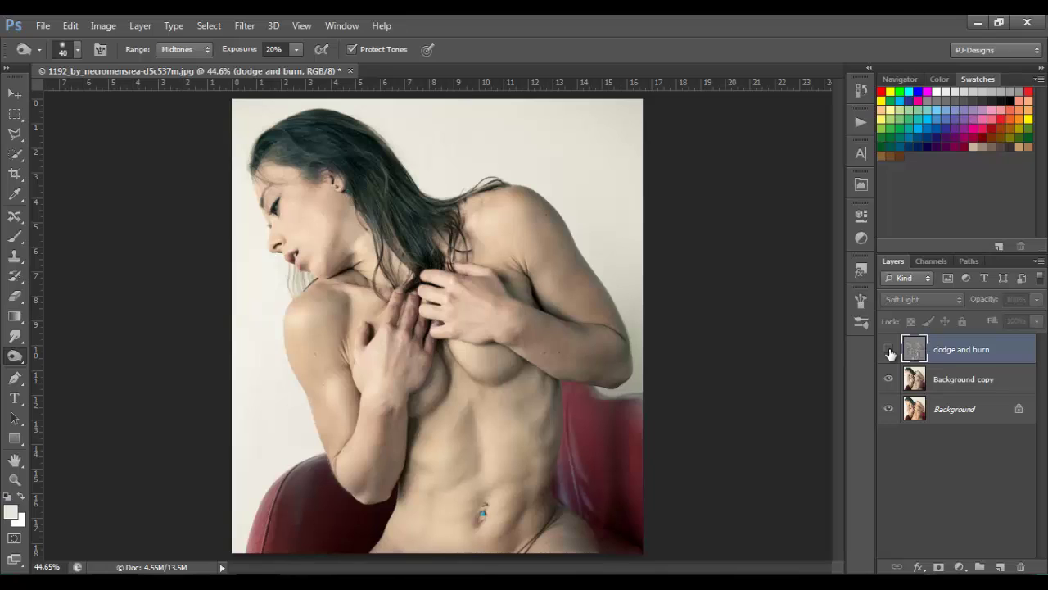
{"action": "left_click", "coordinate": [889, 351]}
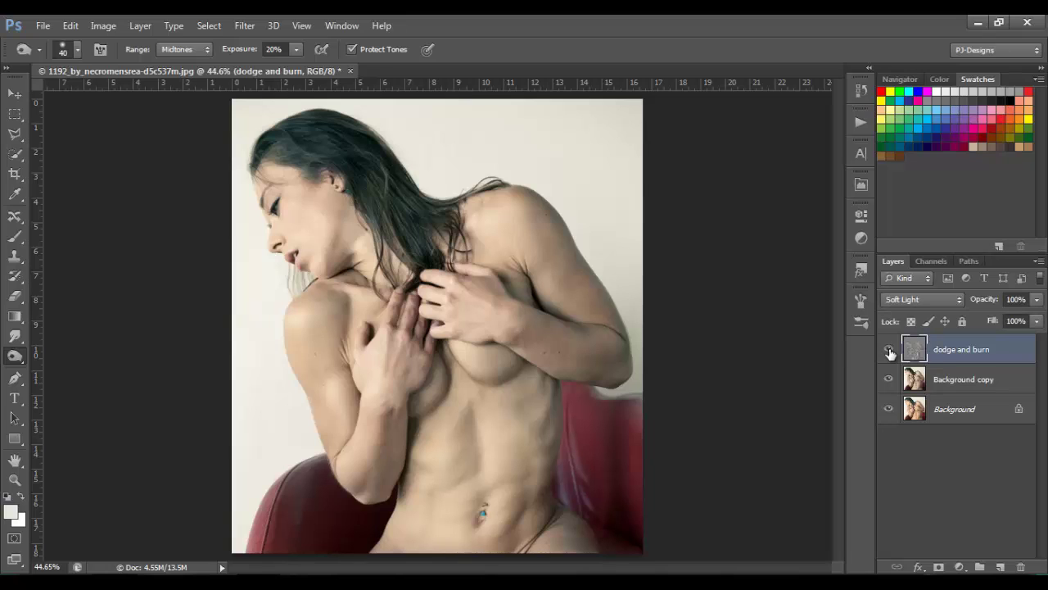